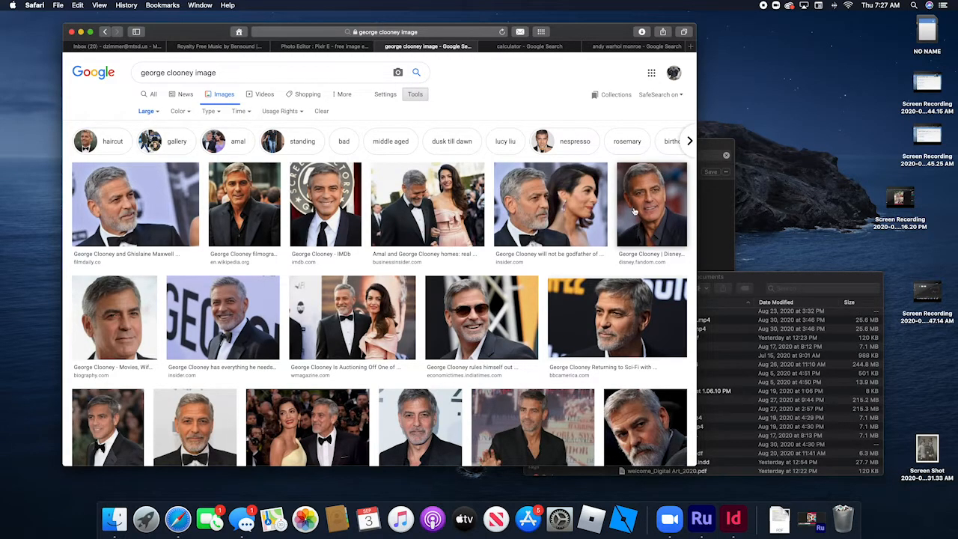
# Save the large Disney Wiki portrait of George Clooney from the image results to the Downloads folder.
pyautogui.click(643, 227)
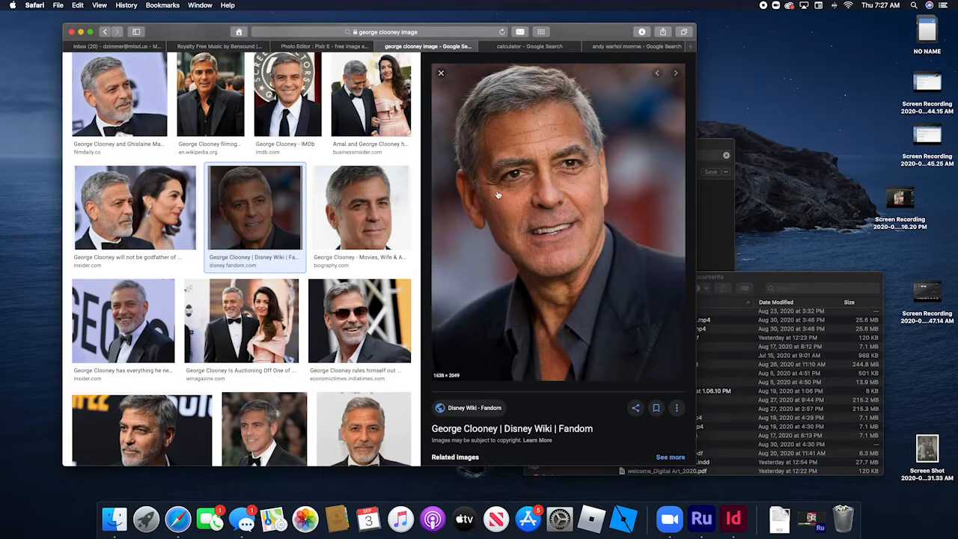
pyautogui.rightClick(589, 306)
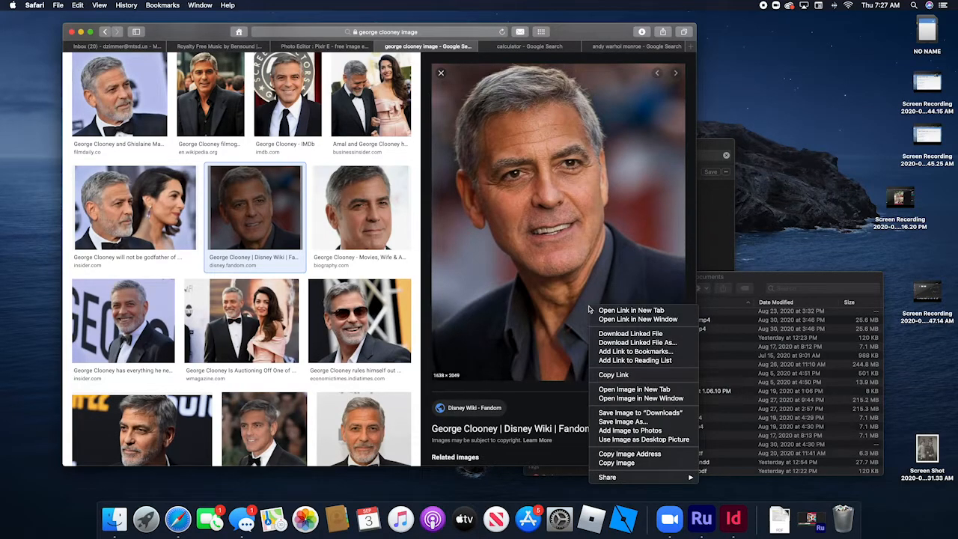
pyautogui.click(630, 413)
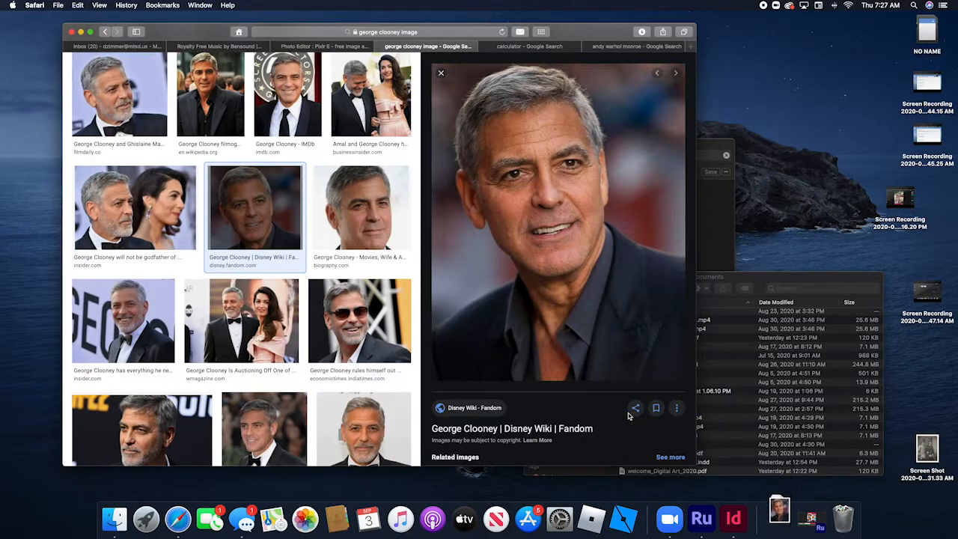
# Switch to Finder and show the Downloads folder containing the saved portrait.
pyautogui.click(751, 276)
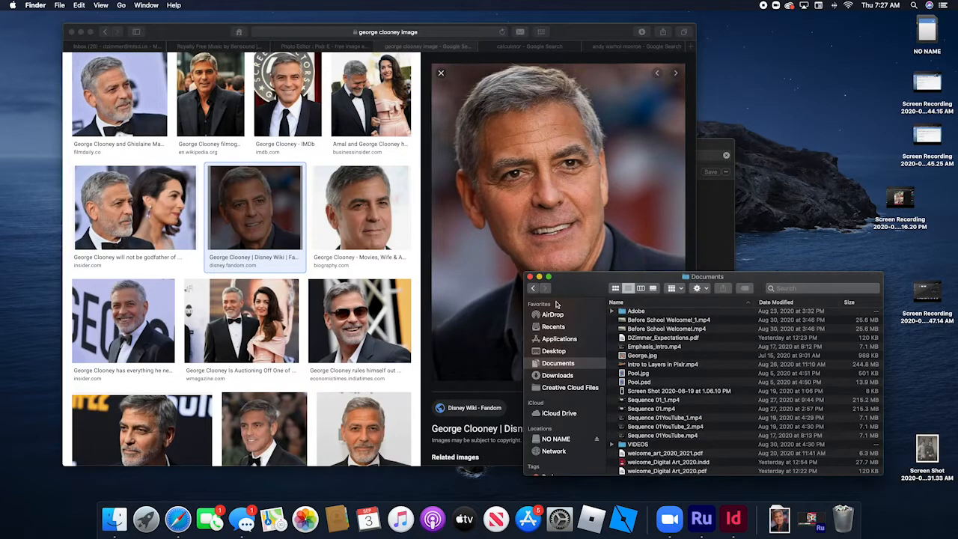
pyautogui.click(556, 375)
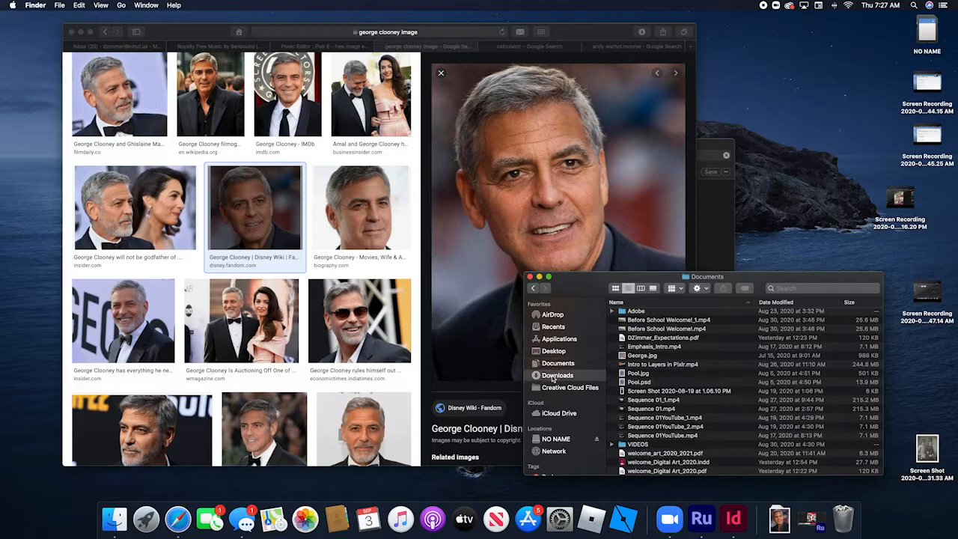
pyautogui.scroll(15, 791, 416)
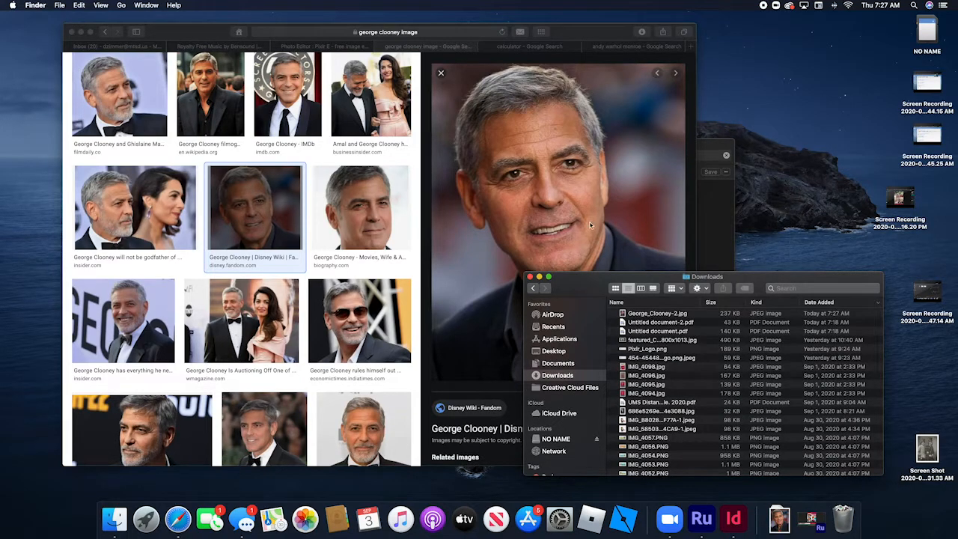
# Switch to Pixlr E and open George_Clooney-2.jpg from the Downloads folder as a new document.
pyautogui.click(310, 48)
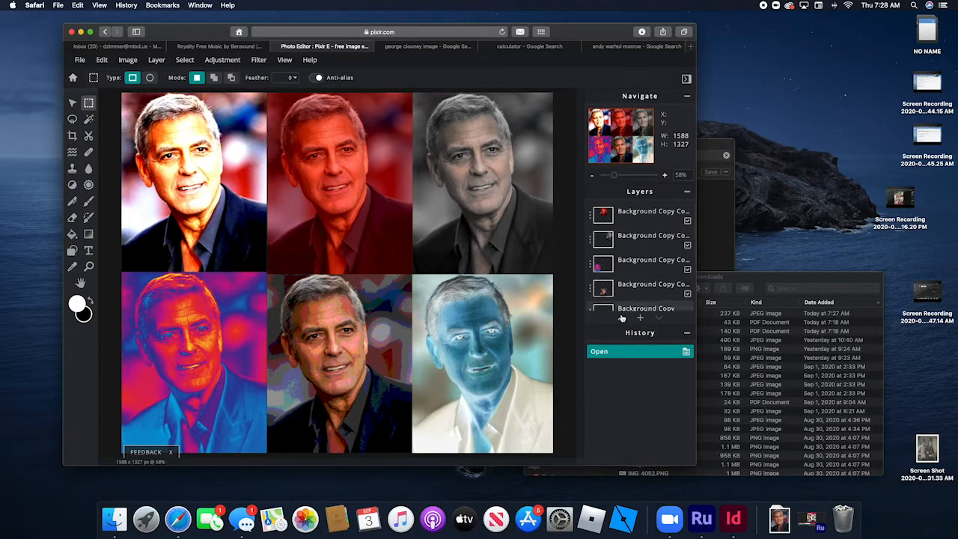
pyautogui.moveTo(583, 36); pyautogui.dragTo(521, 30)
pyautogui.click(653, 282)
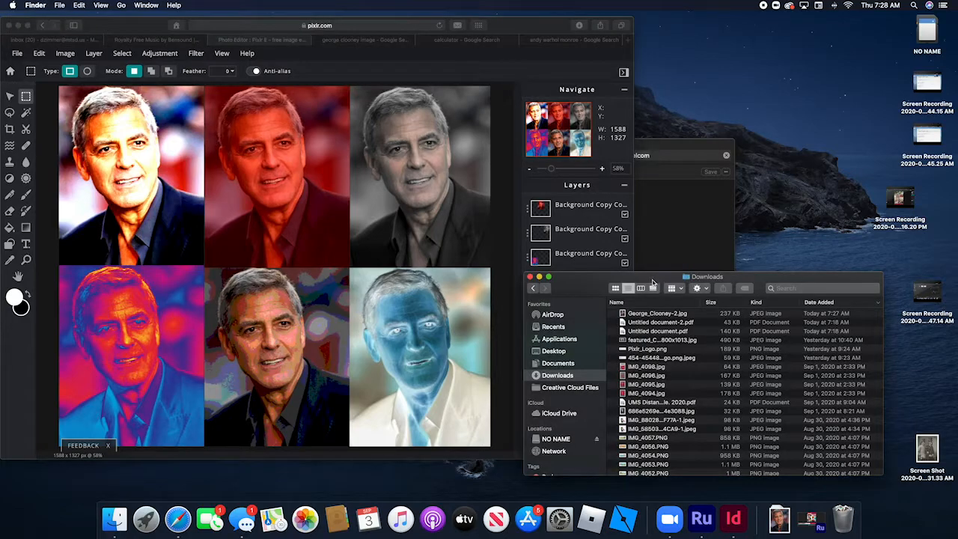
pyautogui.click(631, 315)
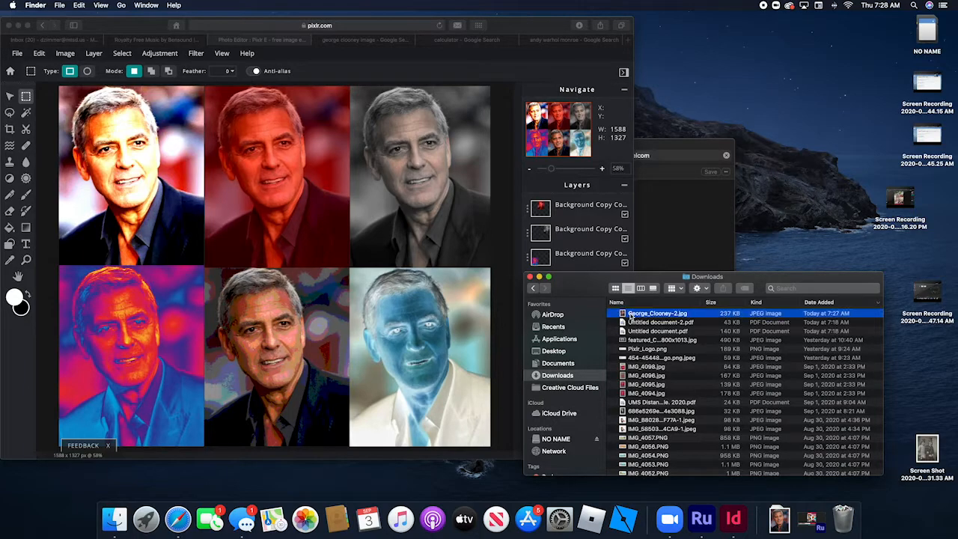
pyautogui.click(17, 55)
pyautogui.click(16, 55)
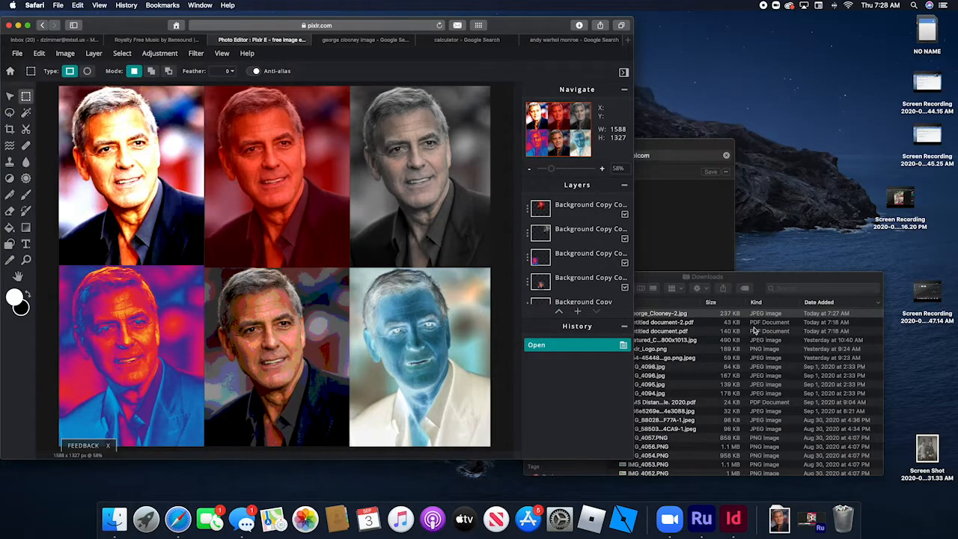
pyautogui.click(759, 278)
pyautogui.moveTo(623, 314); pyautogui.dragTo(383, 282)
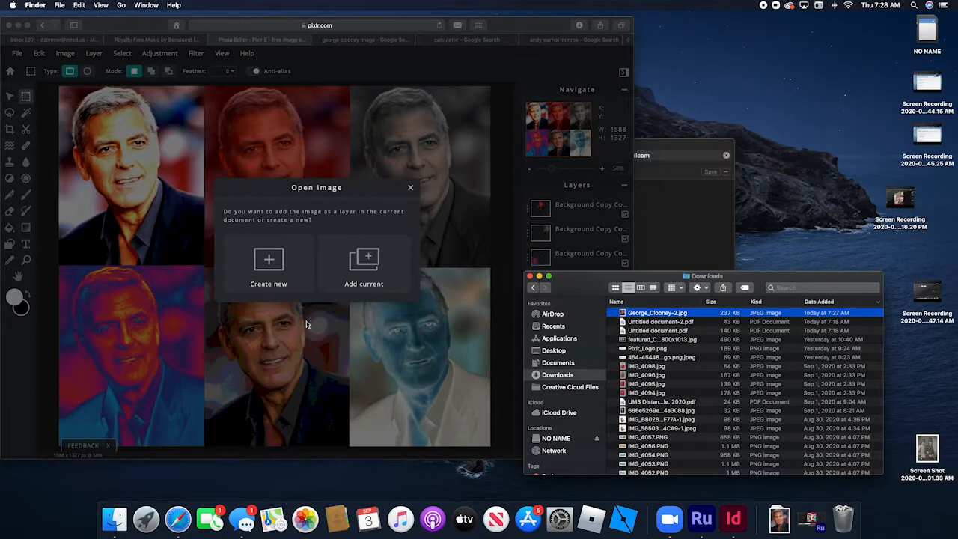
pyautogui.click(264, 265)
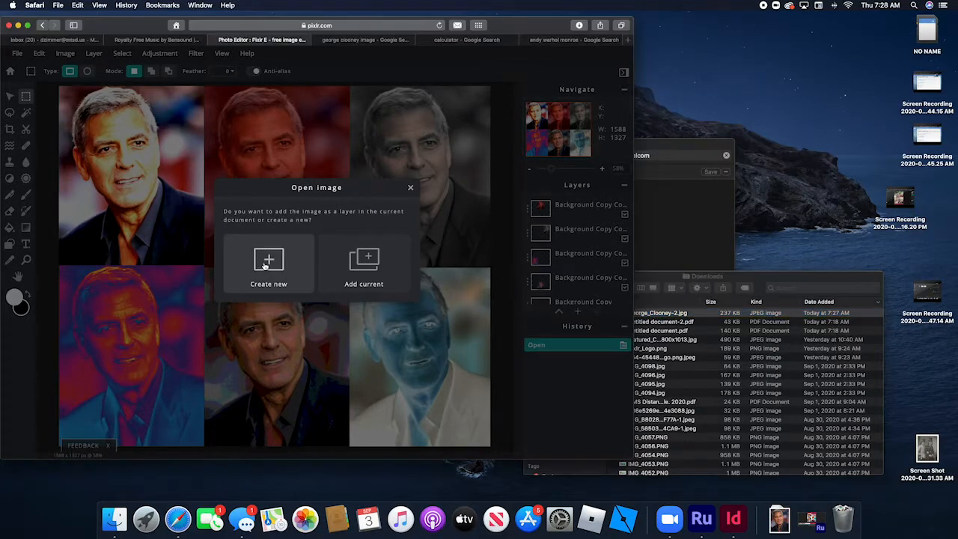
pyautogui.click(264, 266)
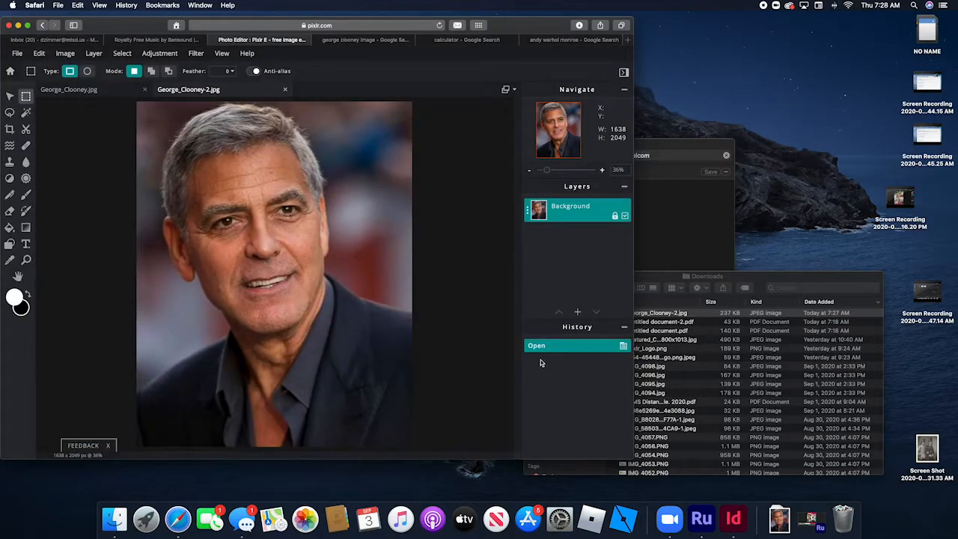
pyautogui.click(57, 91)
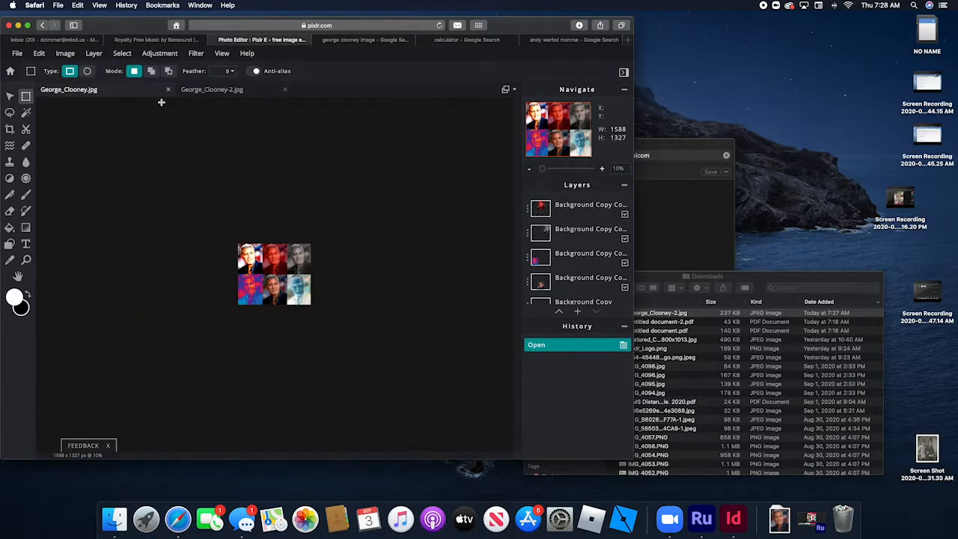
pyautogui.click(200, 91)
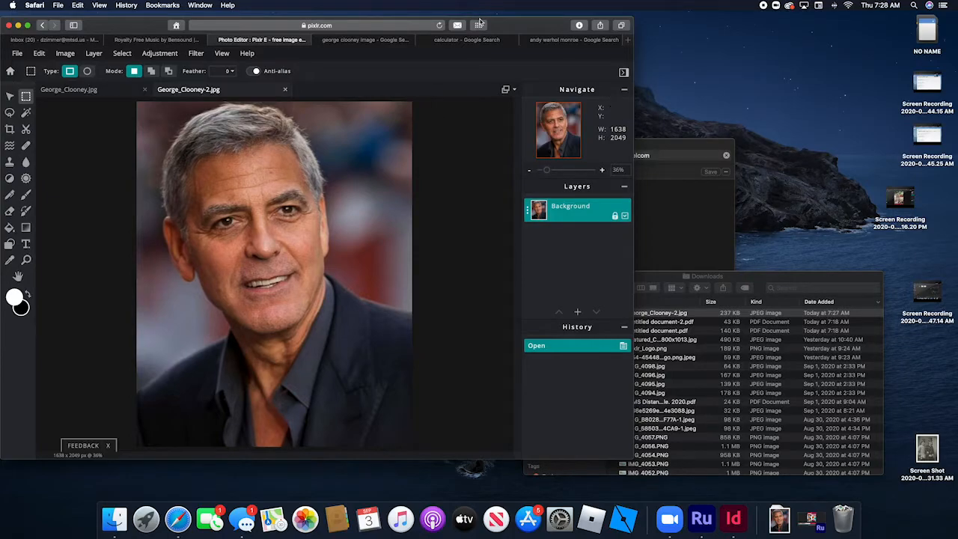
pyautogui.moveTo(511, 24); pyautogui.dragTo(533, 27)
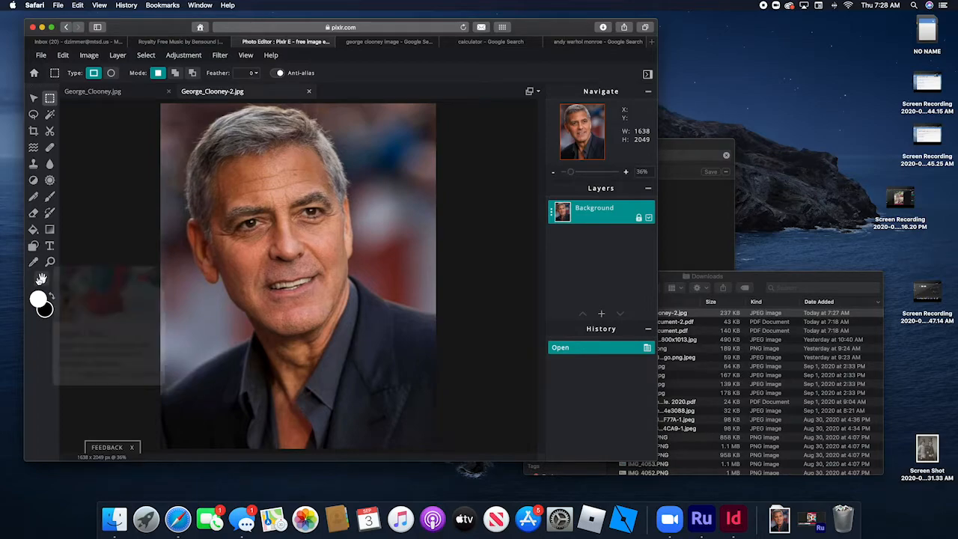
# Crop the portrait to 1444 x 1764 px, trimming its lower edge and right side.
pyautogui.click(33, 132)
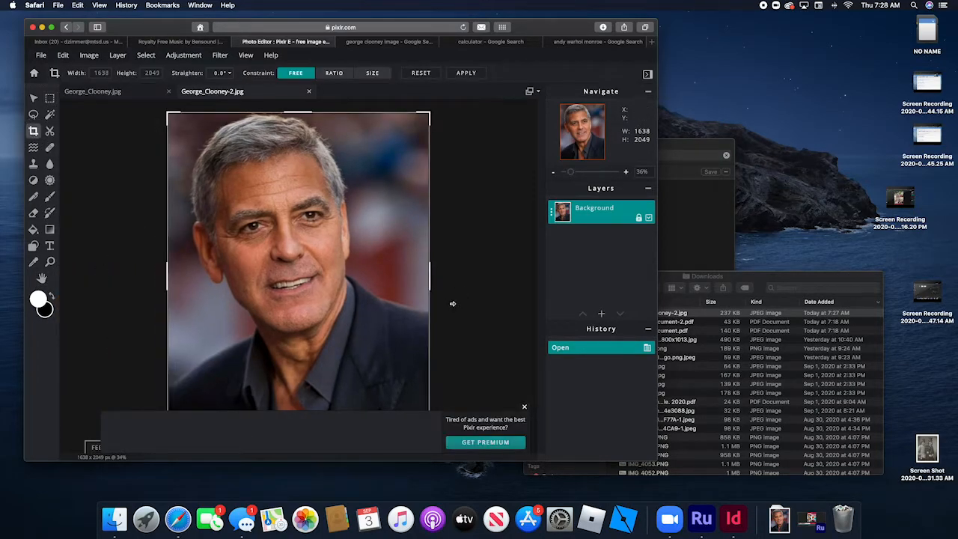
pyautogui.click(524, 406)
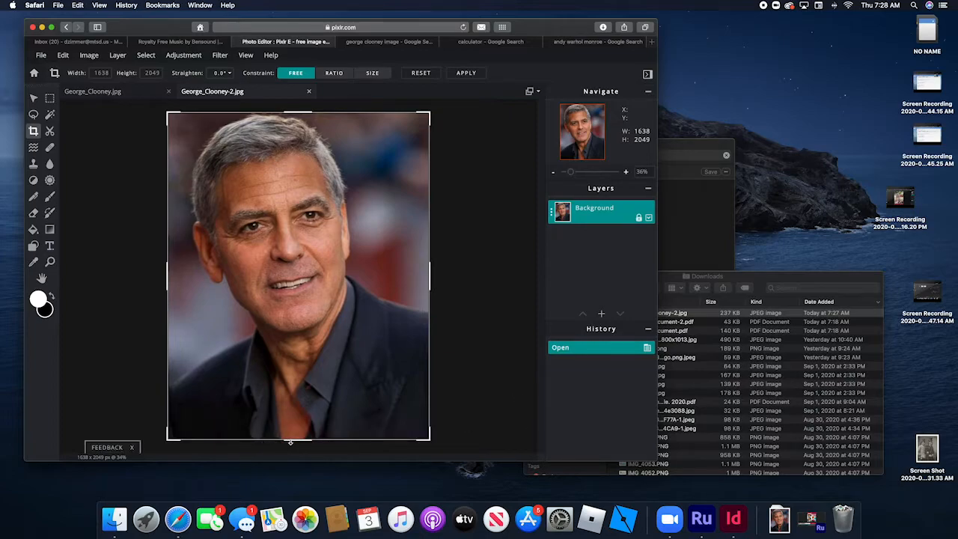
pyautogui.moveTo(289, 442); pyautogui.dragTo(291, 392)
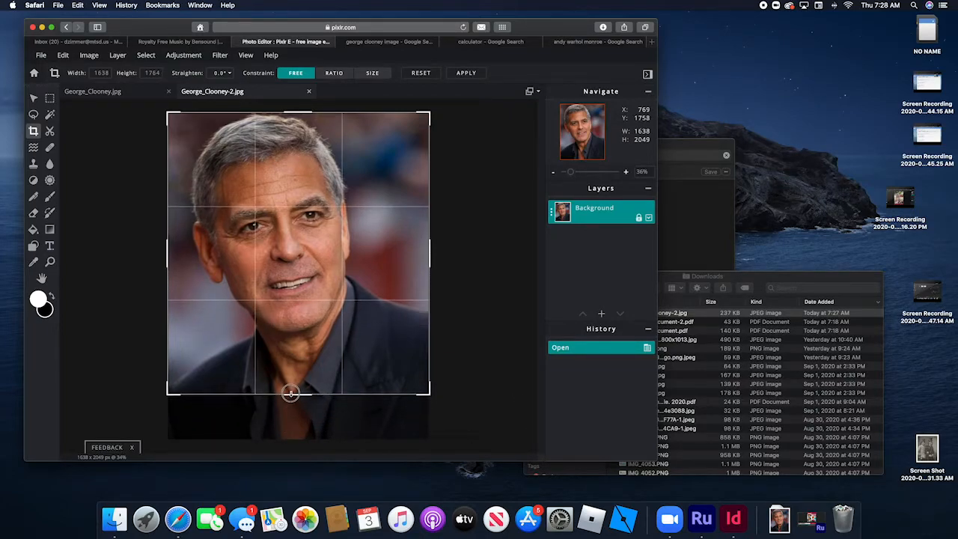
pyautogui.moveTo(429, 255); pyautogui.dragTo(399, 259)
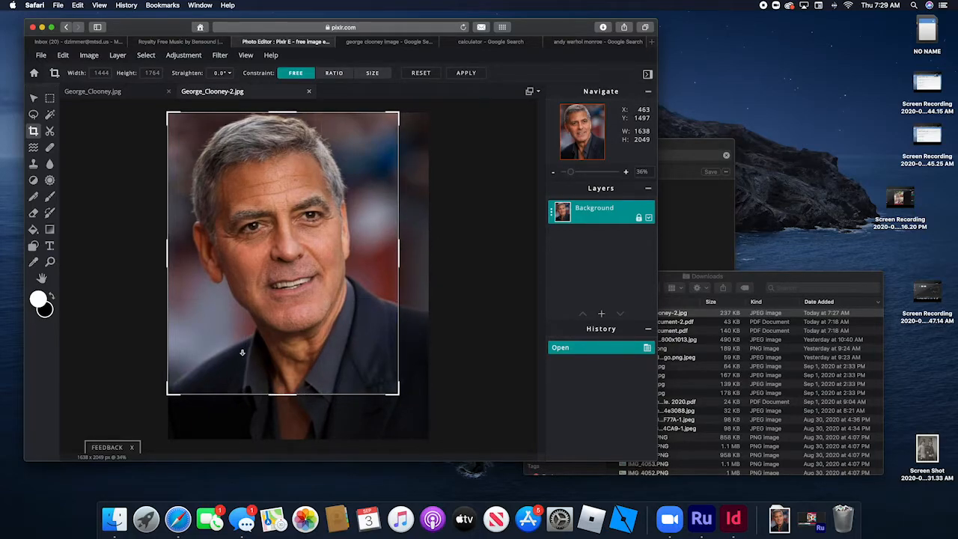
pyautogui.click(464, 72)
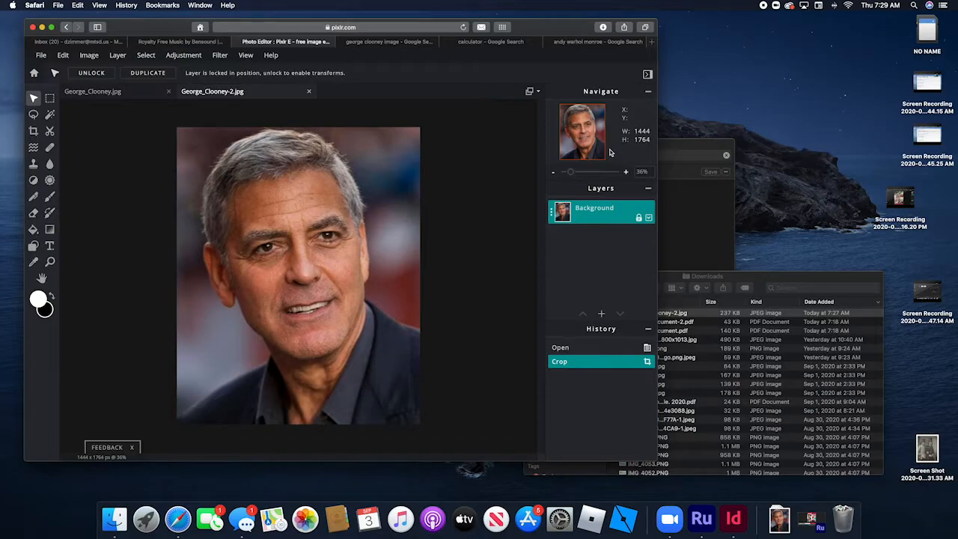
# Multiply the cropped width by two, 1444 × 2, in the Google calculator.
pyautogui.click(483, 42)
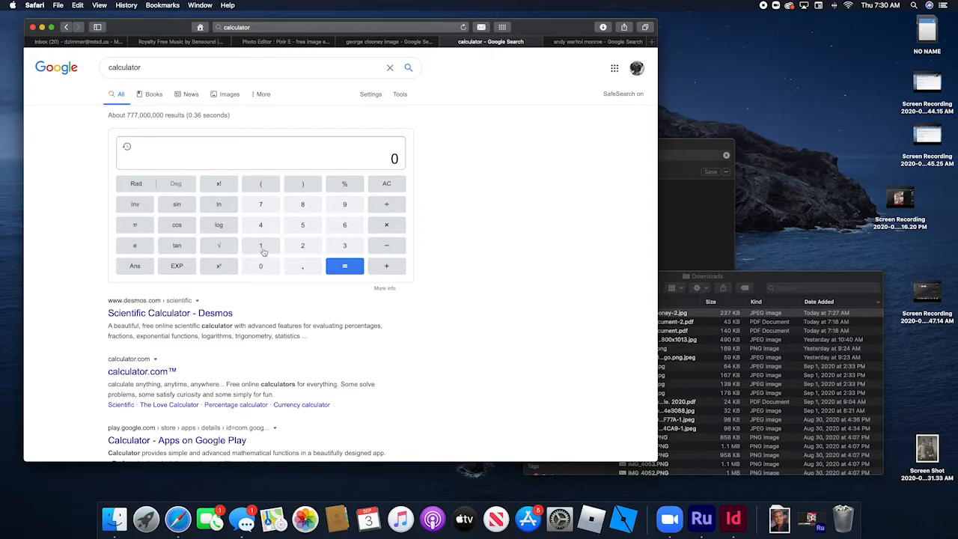
pyautogui.click(260, 244)
pyautogui.click(260, 225)
pyautogui.click(260, 224)
pyautogui.click(260, 224)
pyautogui.click(385, 225)
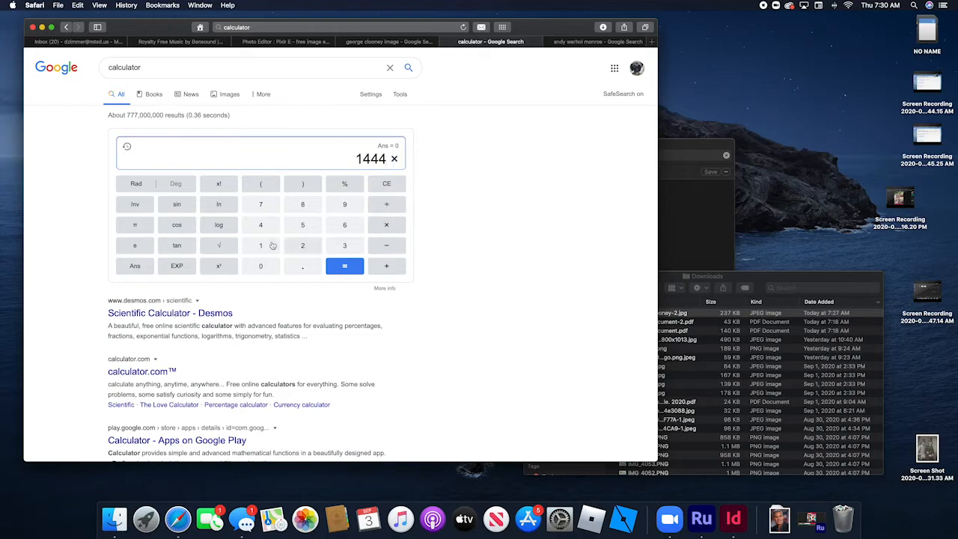
pyautogui.click(304, 251)
pyautogui.click(345, 268)
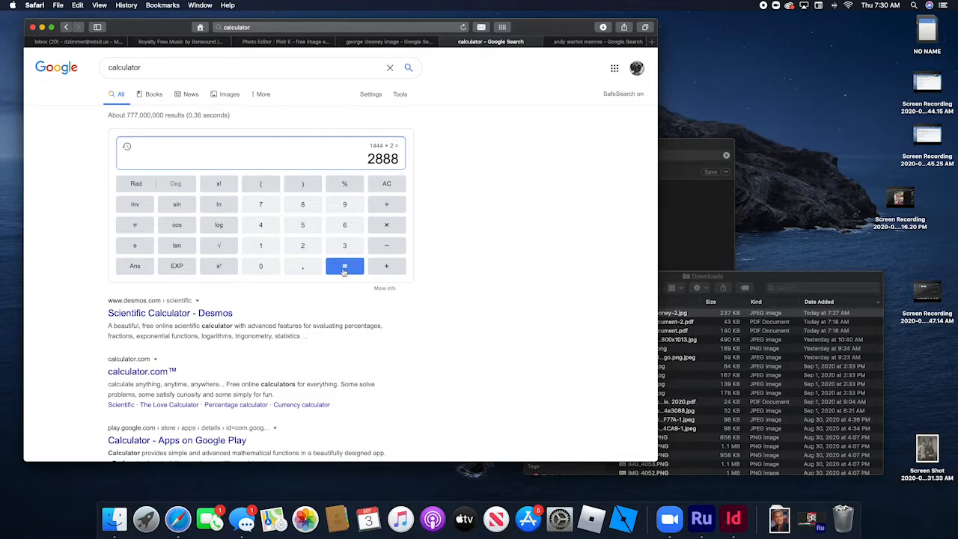
# Return to Pixlr E, begin a new image and set its width to 2888 px.
pyautogui.click(271, 42)
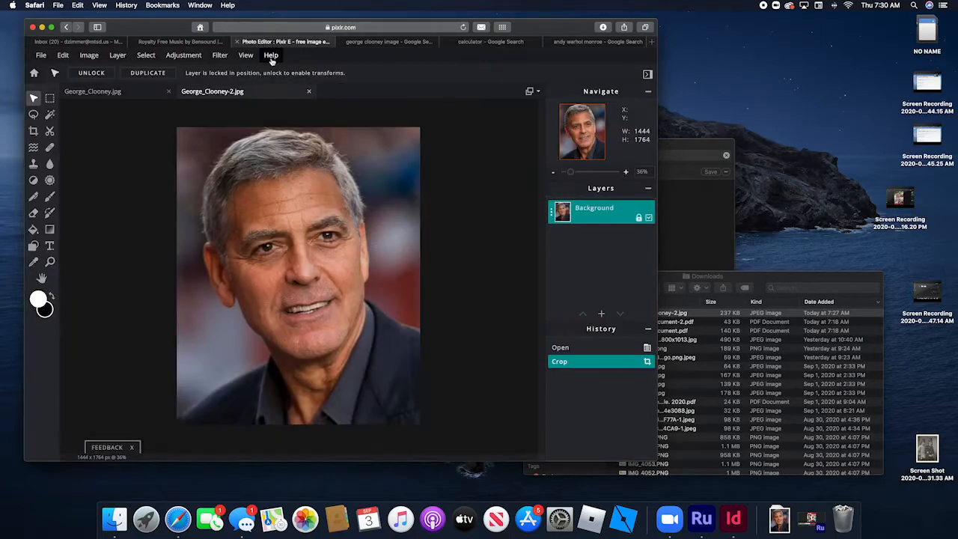
pyautogui.click(40, 57)
pyautogui.click(46, 69)
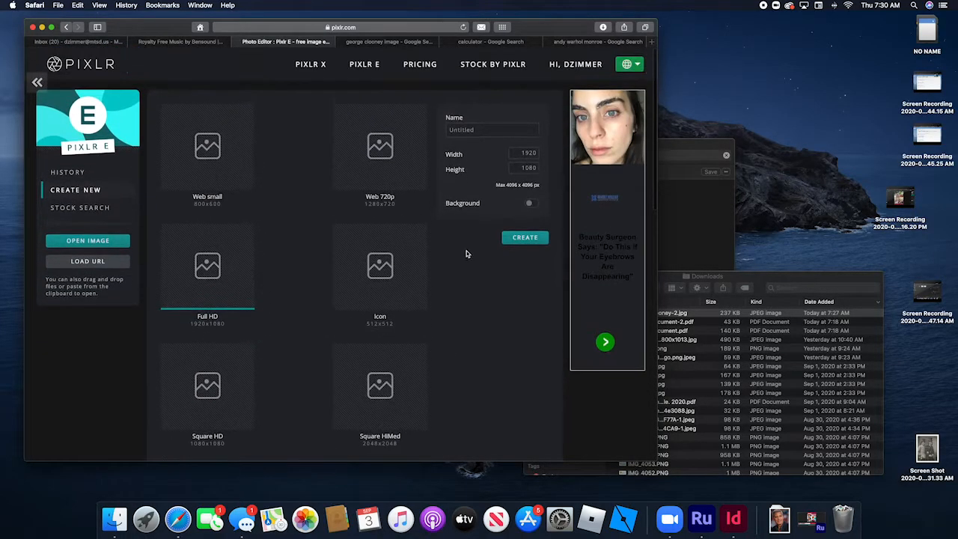
pyautogui.click(518, 153)
pyautogui.moveTo(518, 153); pyautogui.dragTo(545, 158)
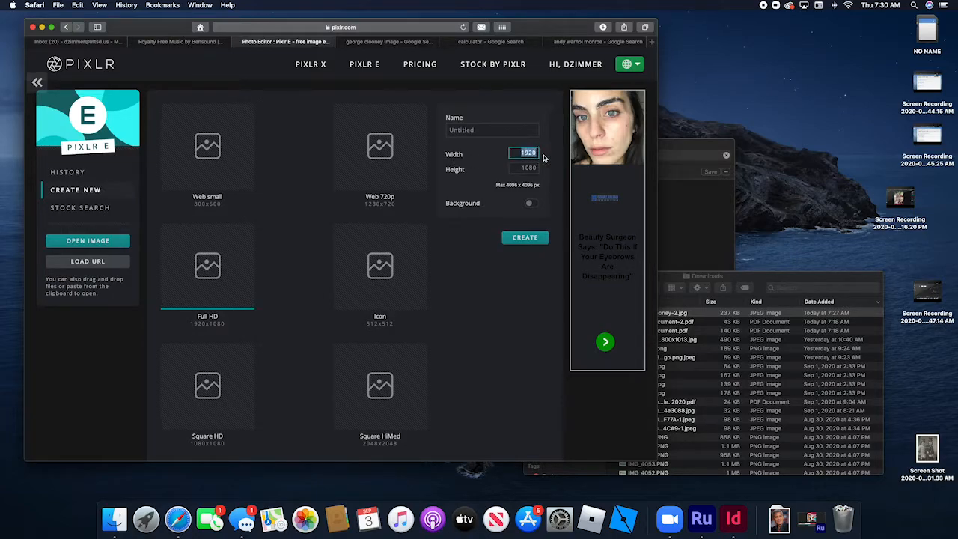
pyautogui.write('2888')
pyautogui.click(540, 170)
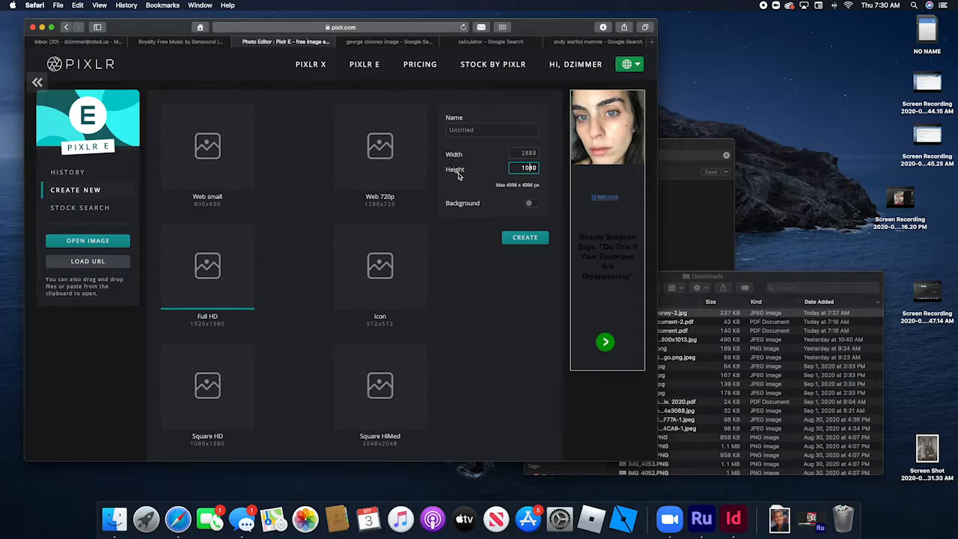
# Clear the Google calculator and multiply the cropped height by two, 1764 × 2.
pyautogui.click(491, 43)
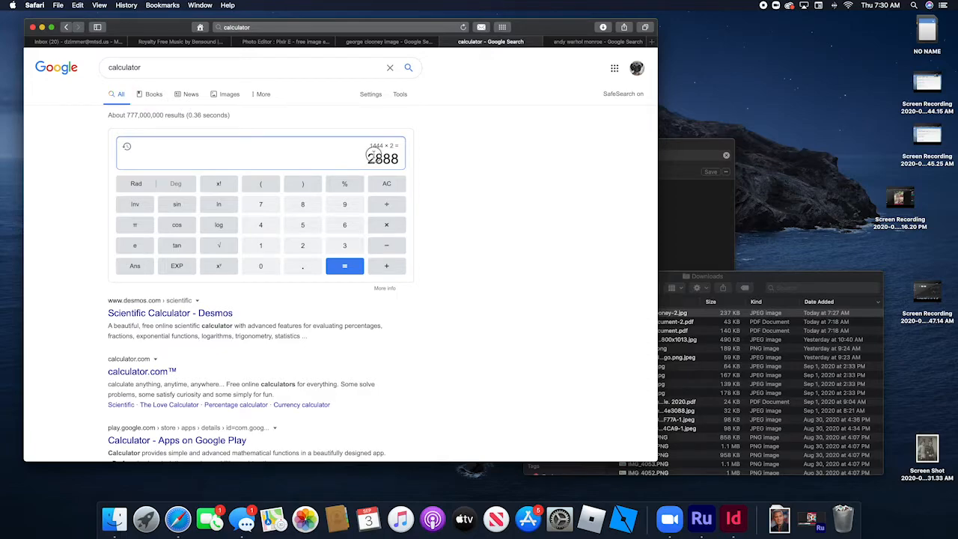
pyautogui.click(387, 188)
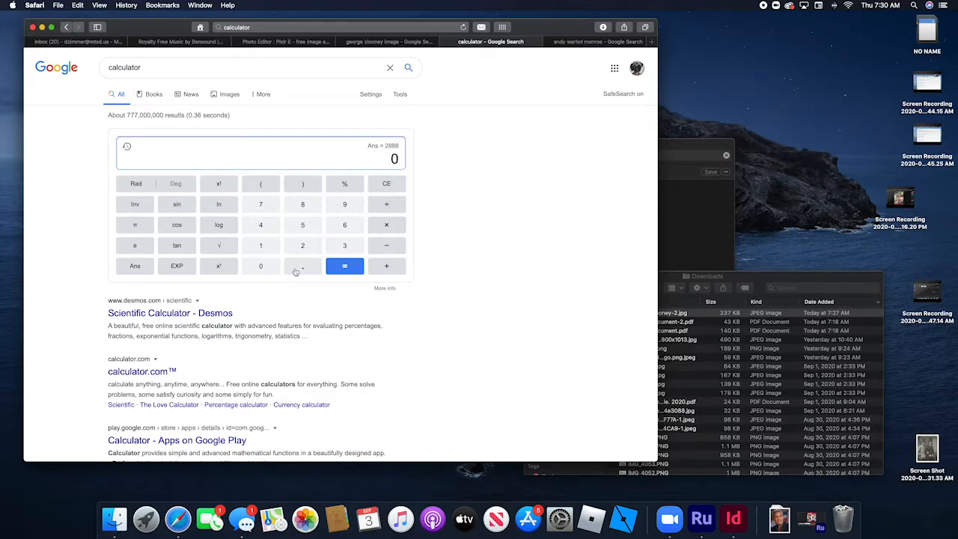
pyautogui.click(264, 246)
pyautogui.click(274, 209)
pyautogui.click(337, 228)
pyautogui.click(265, 226)
pyautogui.click(384, 226)
pyautogui.click(302, 245)
pyautogui.click(344, 268)
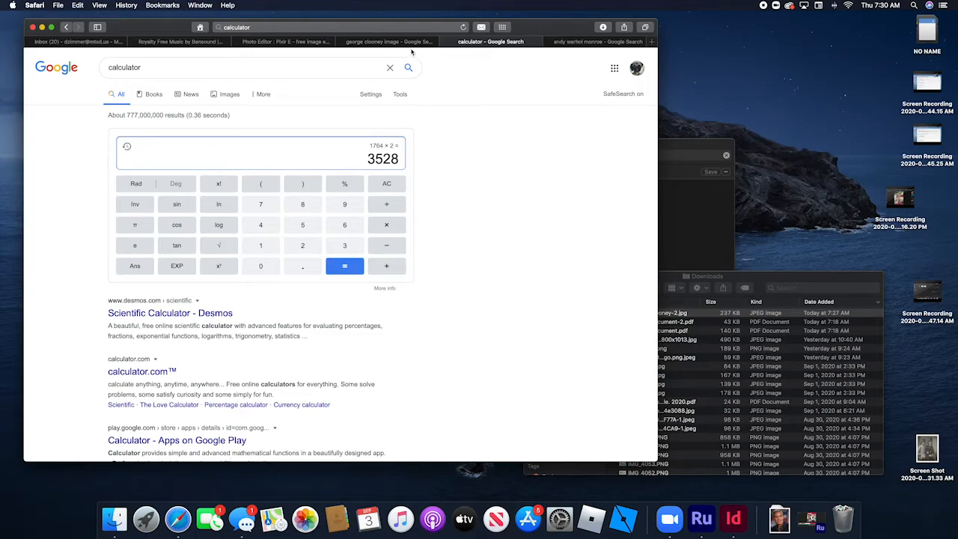
# Back in Pixlr E, set the new image's height to 3528 px and create the blank document.
pyautogui.click(260, 42)
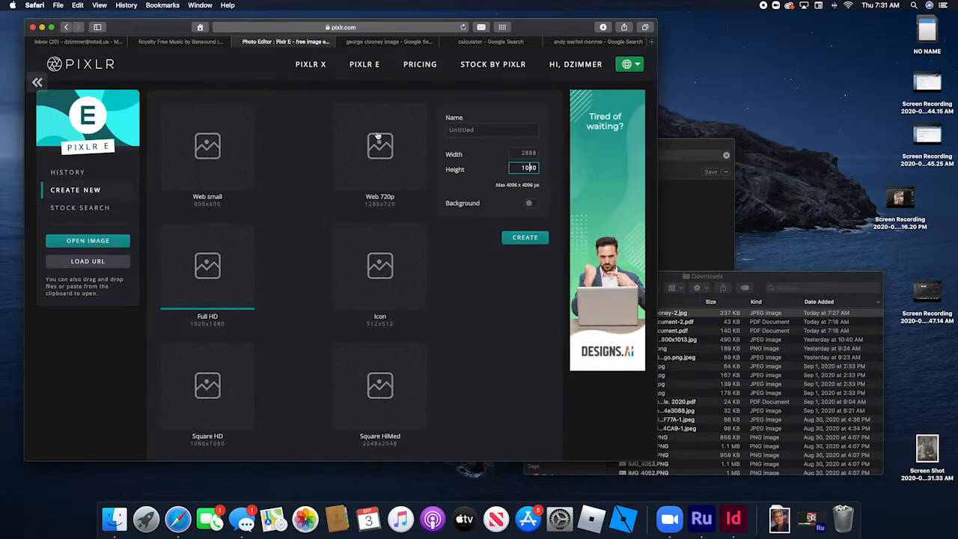
pyautogui.moveTo(523, 169); pyautogui.dragTo(542, 172)
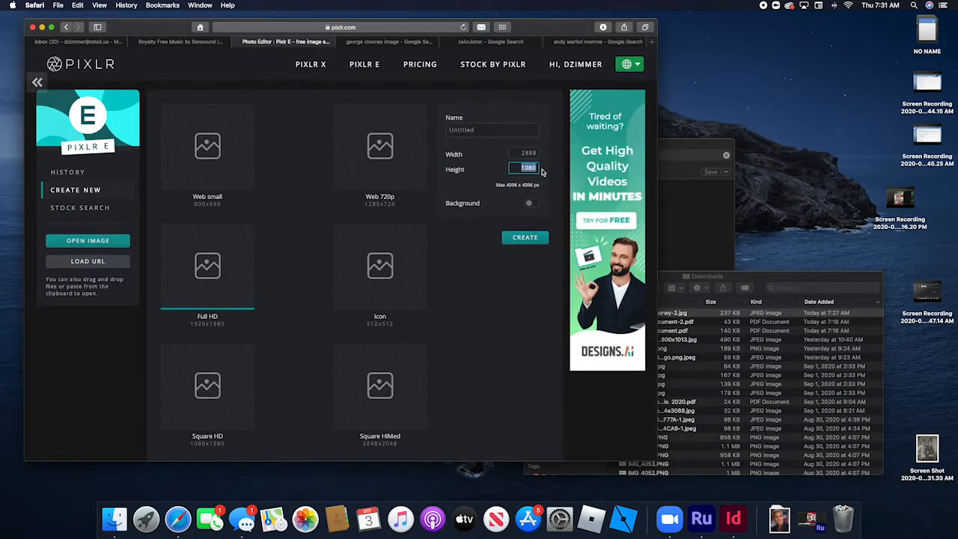
pyautogui.write('3528')
pyautogui.click(538, 238)
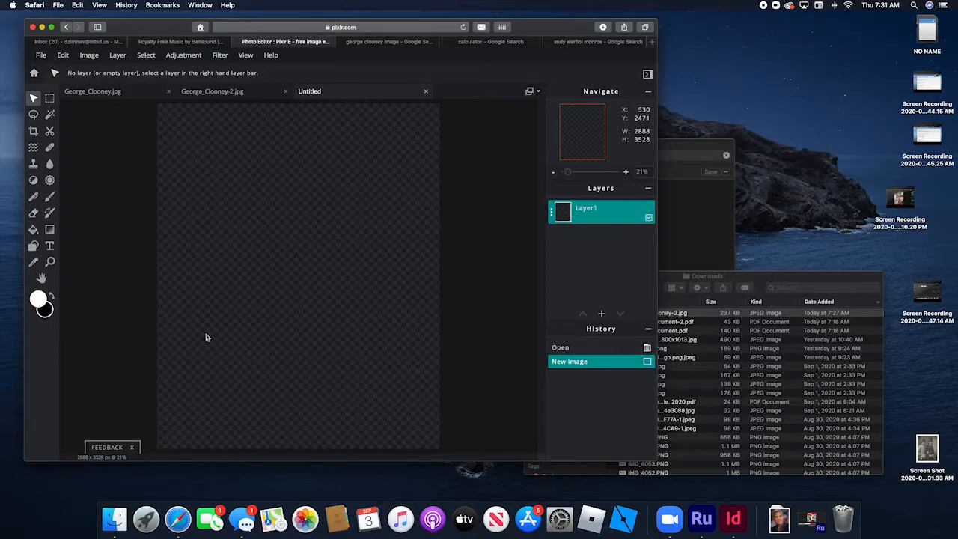
# Select the entire cropped portrait in George_Clooney-2.jpg and copy it.
pyautogui.click(202, 98)
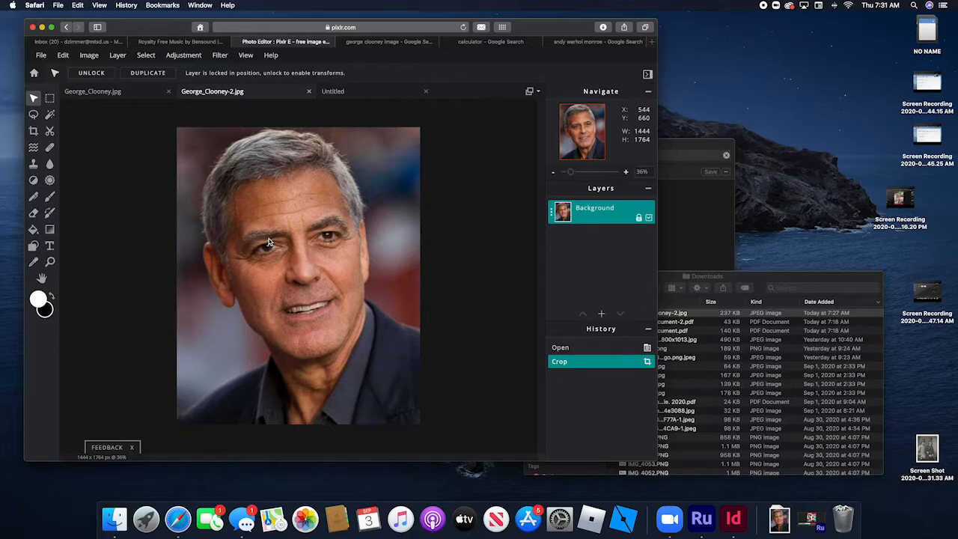
pyautogui.click(49, 98)
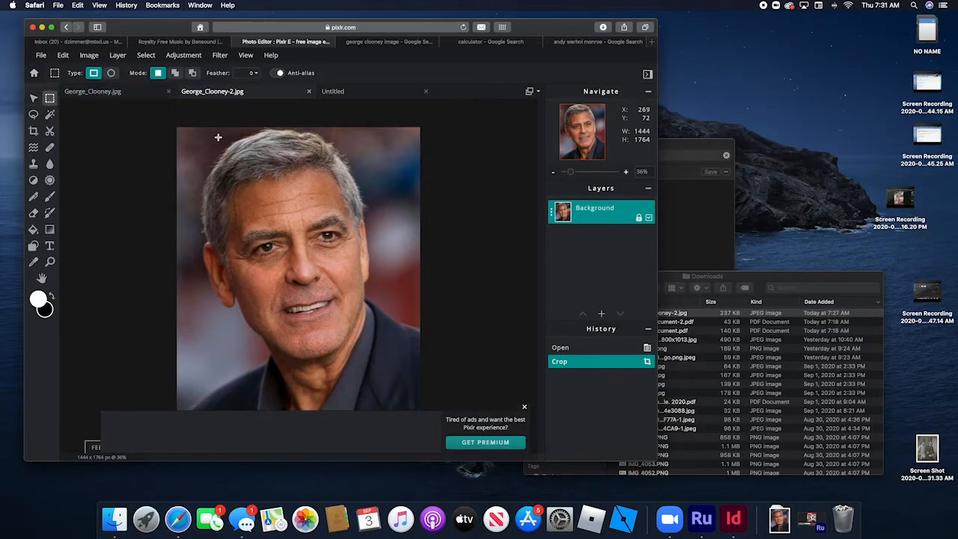
pyautogui.moveTo(178, 128); pyautogui.dragTo(327, 265)
pyautogui.click(368, 280)
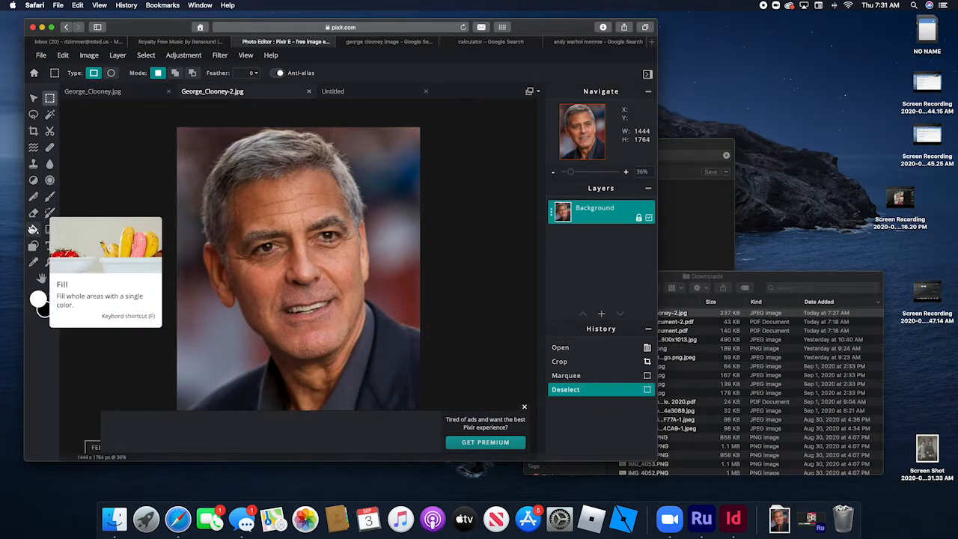
pyautogui.press('super+a')
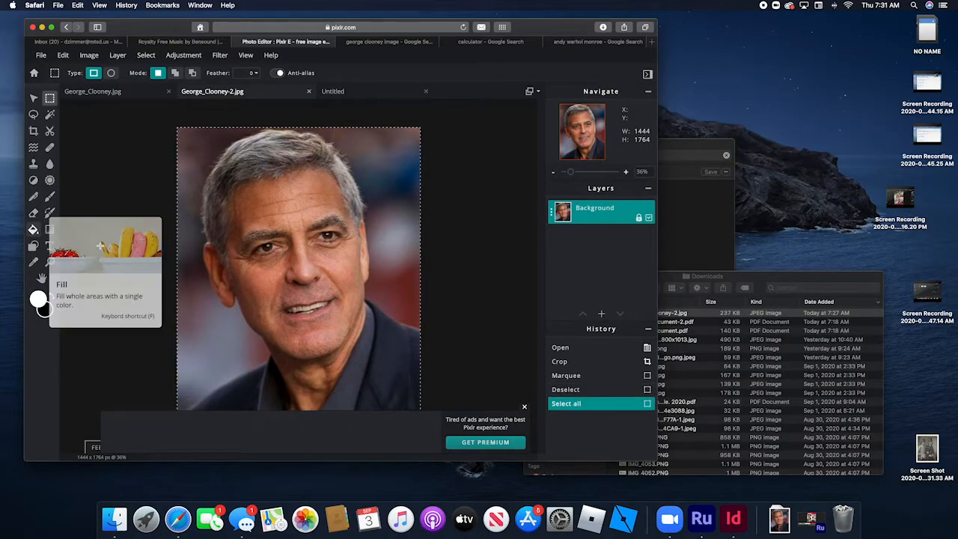
pyautogui.click(524, 409)
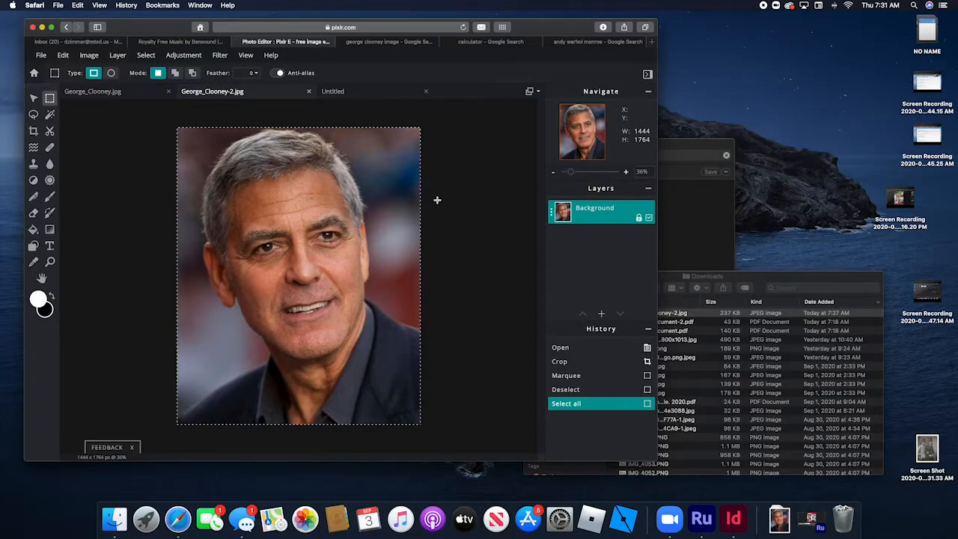
pyautogui.press('super+c')
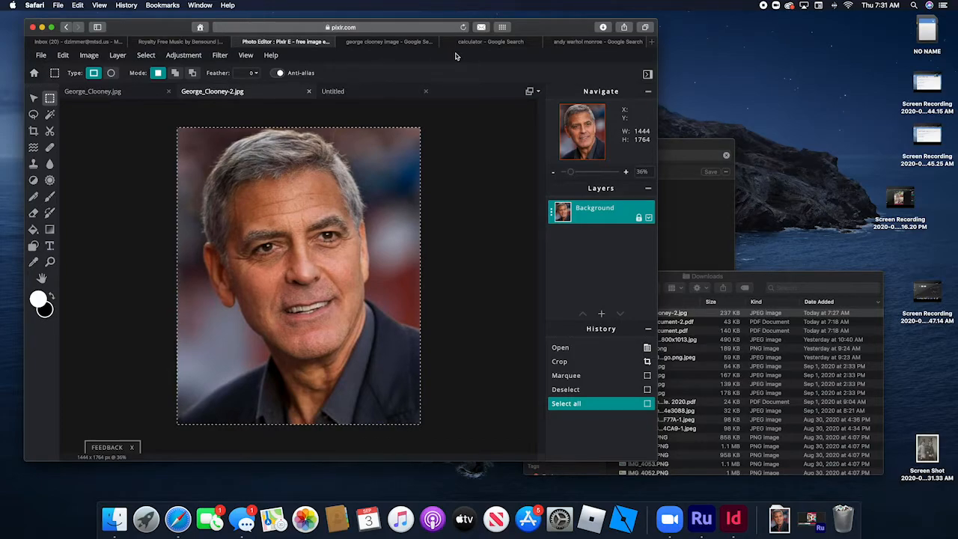
# Paste the portrait into the blank Untitled image and move it flush into the canvas's upper-left corner.
pyautogui.click(352, 94)
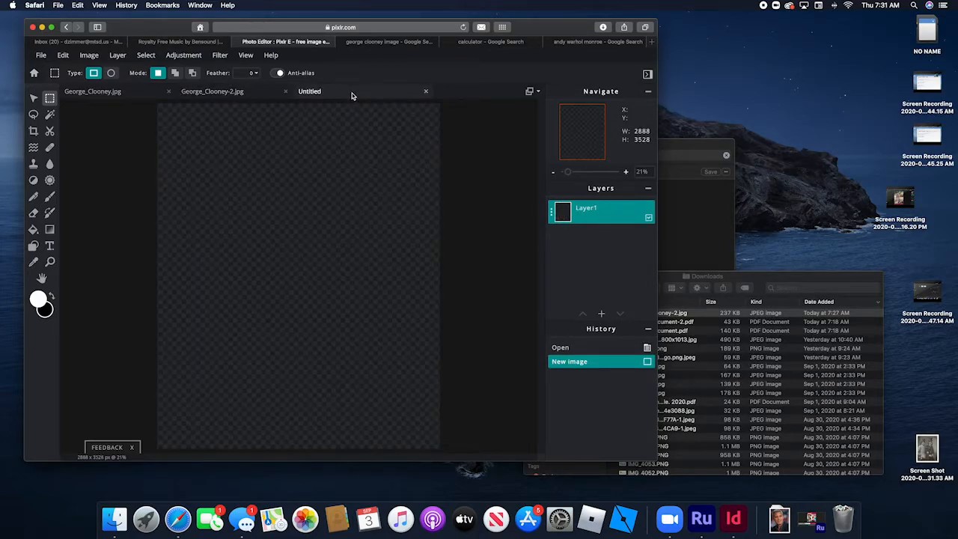
pyautogui.press('super+v')
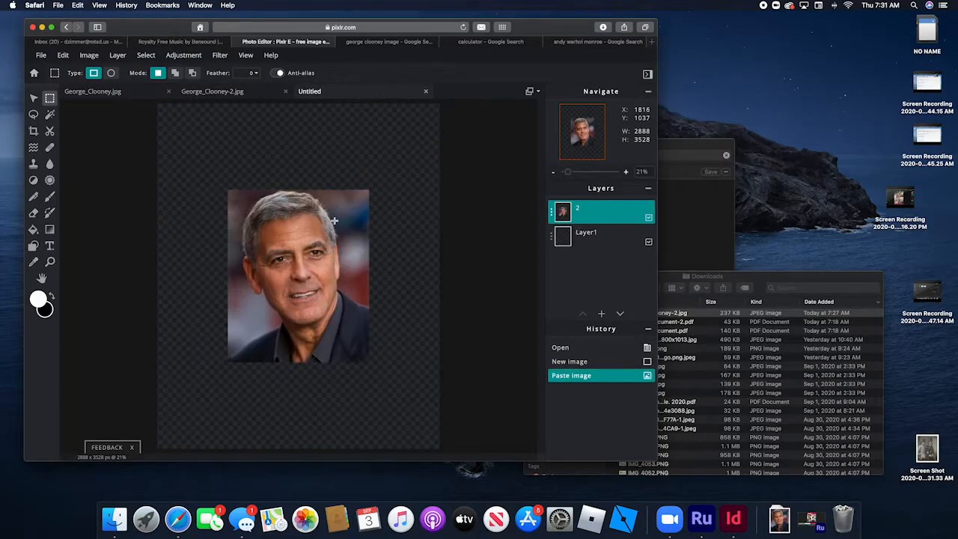
pyautogui.click(33, 98)
pyautogui.moveTo(279, 271); pyautogui.dragTo(215, 188)
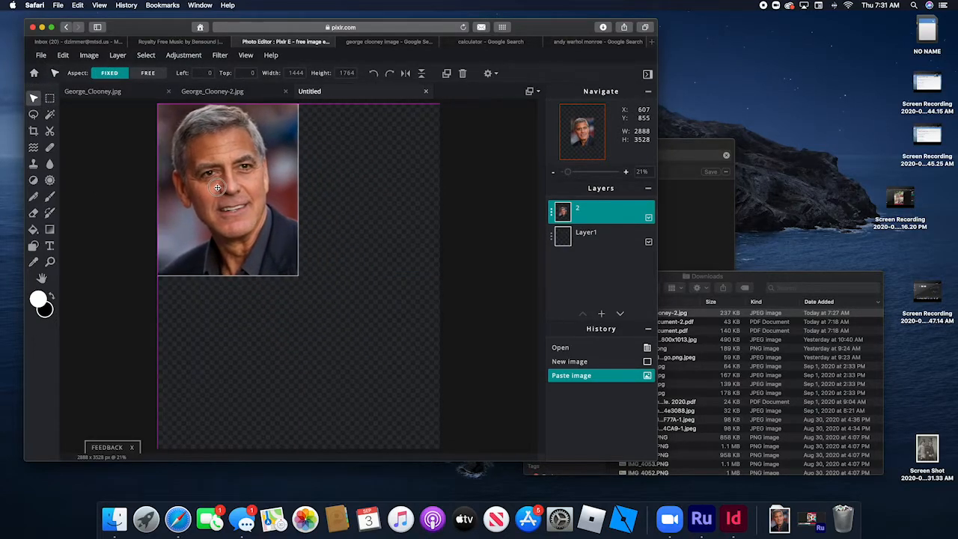
pyautogui.click(235, 349)
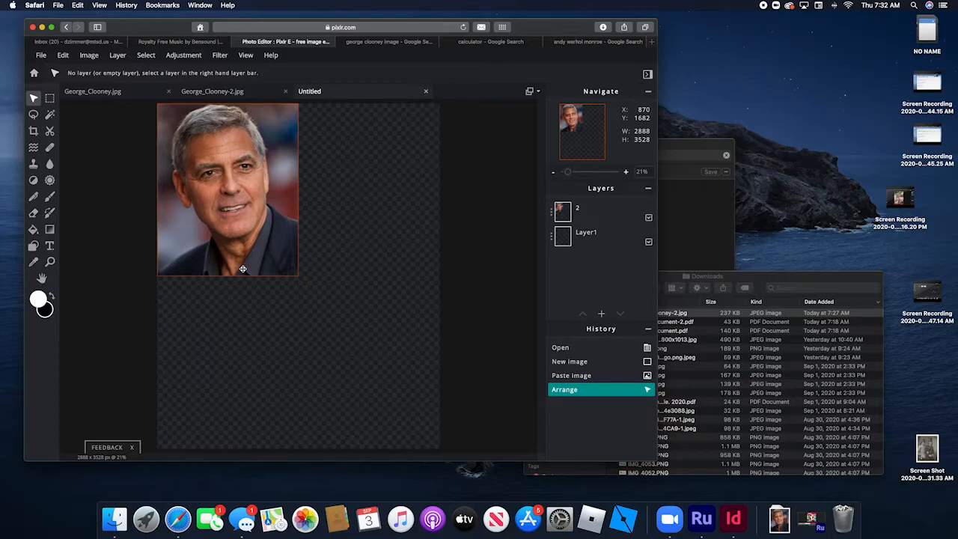
# Paste three more copies of the portrait into the Untitled image.
pyautogui.press('super+v')
pyautogui.press('super+v')
pyautogui.press('super+v')
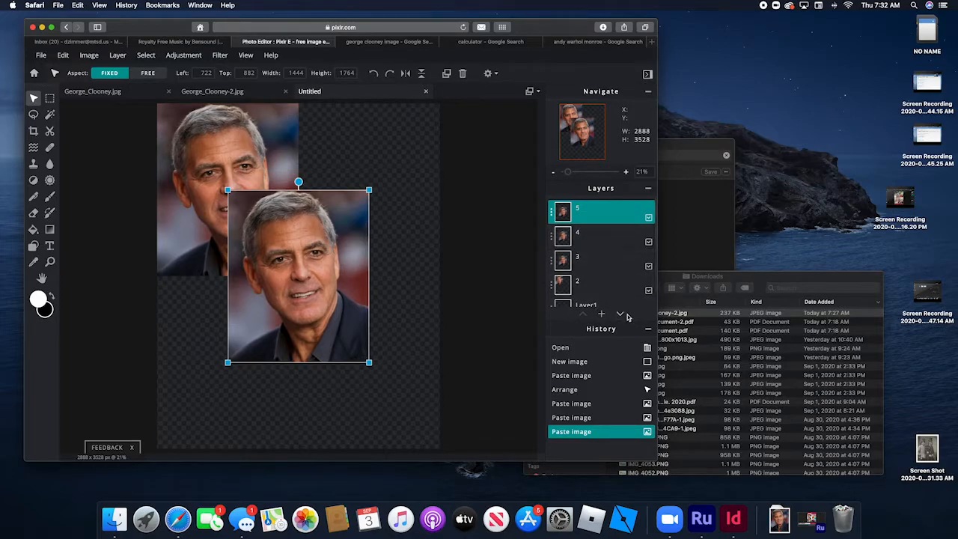
# Move layer 5 down through the layer order until it sits below Layer1.
pyautogui.click(621, 314)
pyautogui.click(621, 315)
pyautogui.click(620, 314)
pyautogui.click(621, 315)
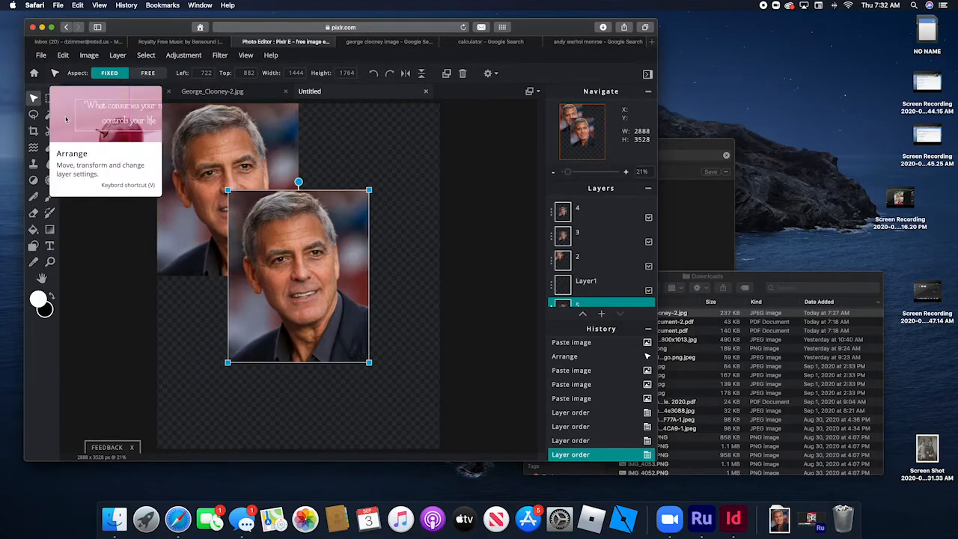
# Move the portrait on layer 4 into the canvas's upper-right quarter, flush with the edges at left 1444, top 0.
pyautogui.scroll(3, 513, 204)
pyautogui.click(587, 218)
pyautogui.moveTo(264, 298); pyautogui.dragTo(353, 199)
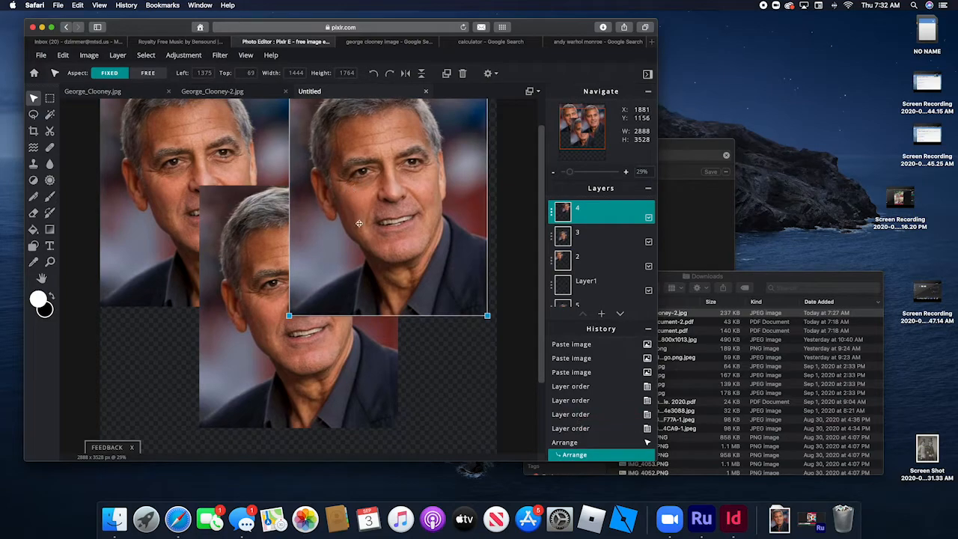
pyautogui.scroll(-2, 359, 223)
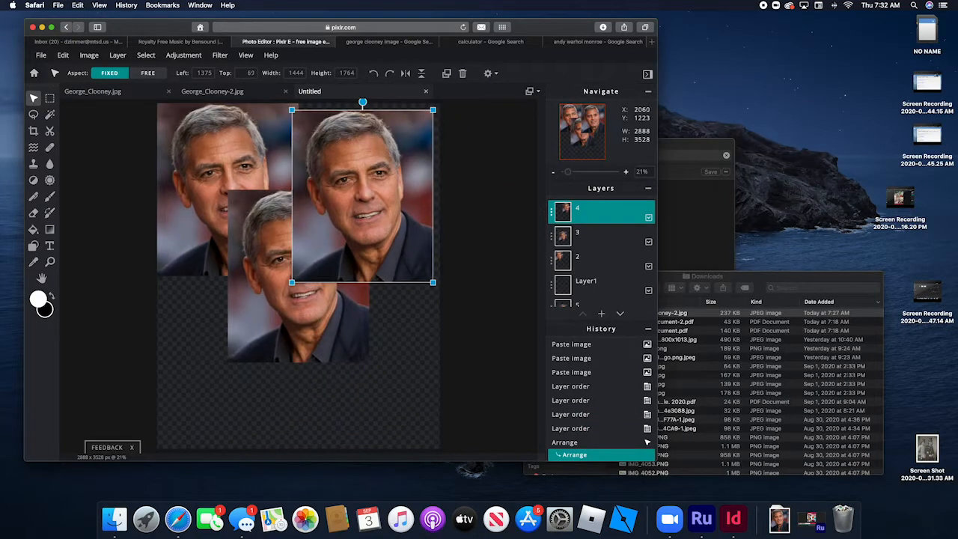
pyautogui.moveTo(378, 222); pyautogui.dragTo(386, 219)
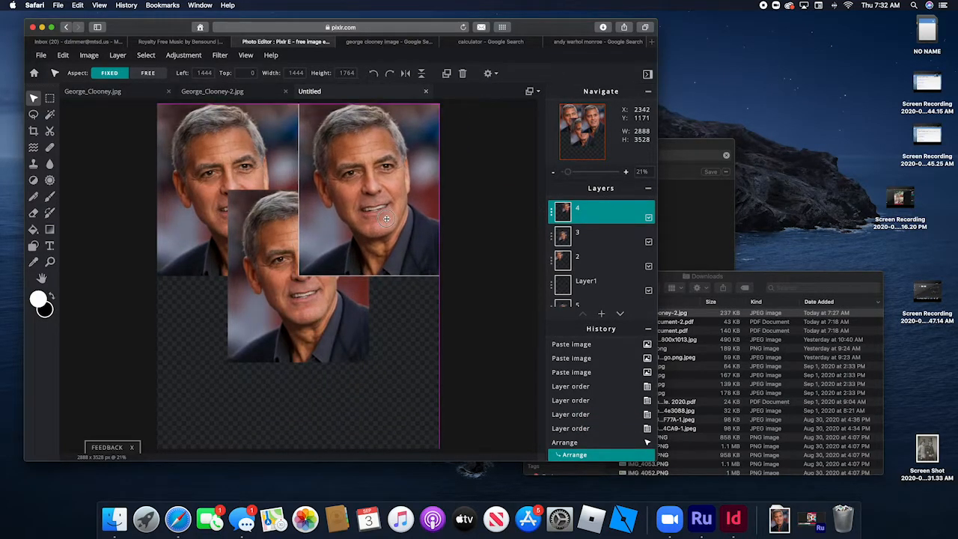
# Place the two remaining portrait copies in the canvas's lower-left and lower-right quarters, completing the two-by-two grid.
pyautogui.moveTo(278, 334); pyautogui.dragTo(218, 427)
pyautogui.moveTo(330, 377); pyautogui.dragTo(396, 433)
pyautogui.scroll(1, 394, 429)
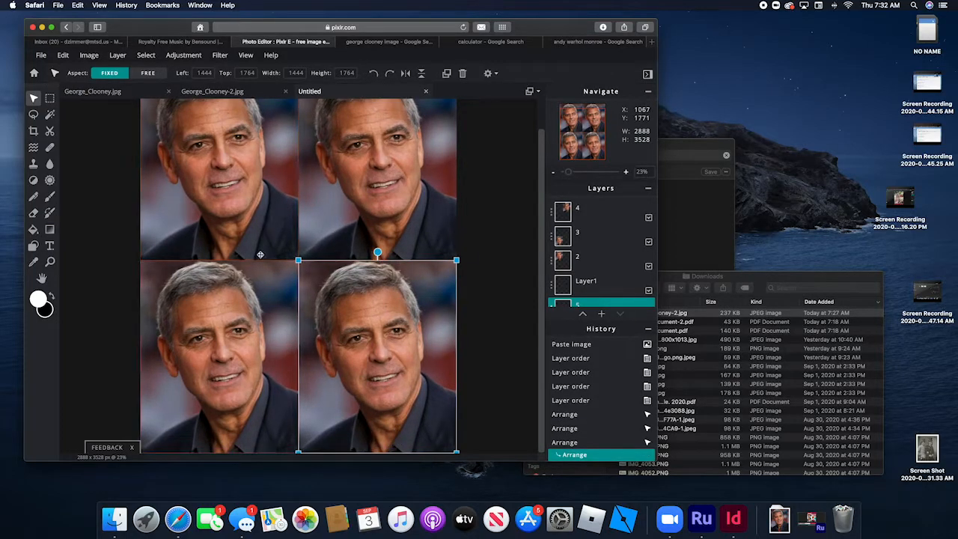
pyautogui.click(118, 331)
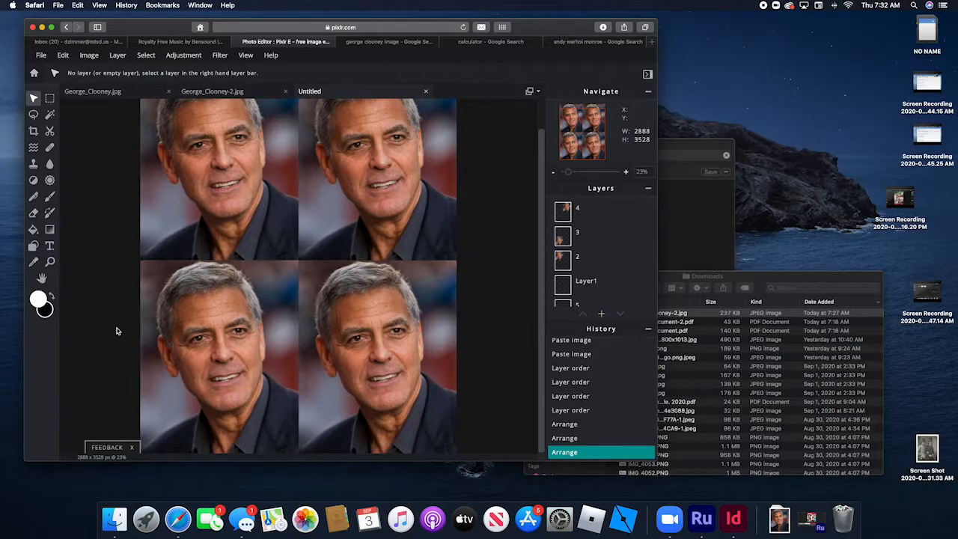
# Nudge the lower-right portrait slightly left and back to its place flush with the adjoining portraits.
pyautogui.click(399, 354)
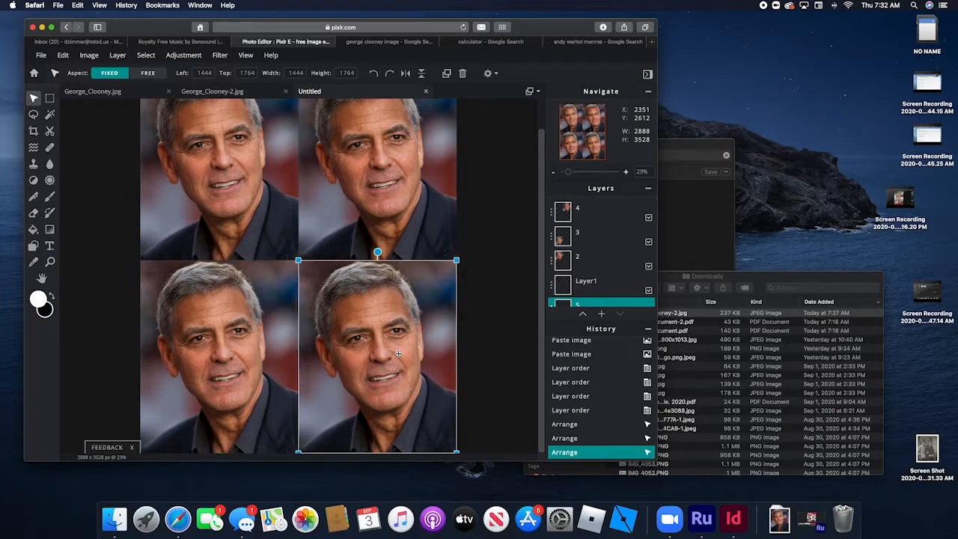
pyautogui.press('Left')
pyautogui.press('Left')
pyautogui.press('Left')
pyautogui.press('Left')
pyautogui.press('Left')
pyautogui.press('Left')
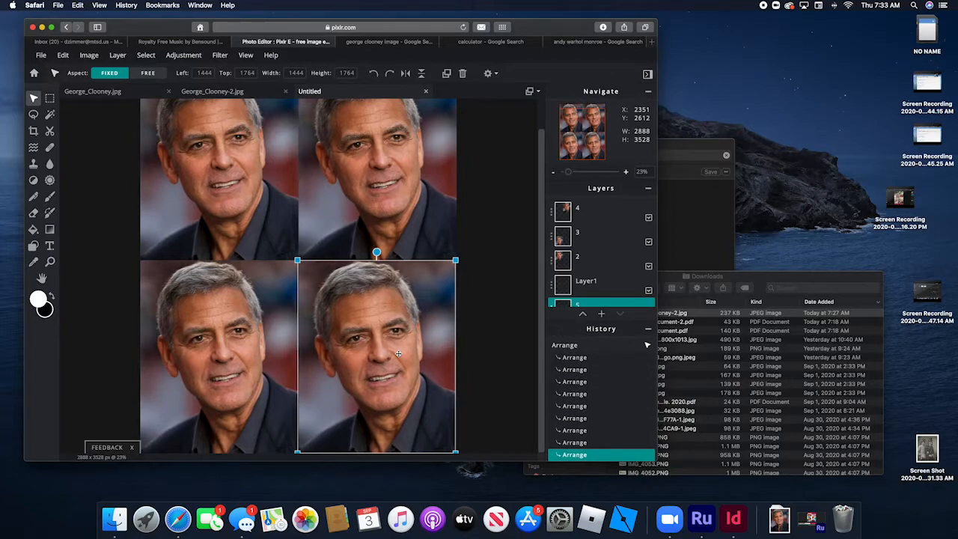
pyautogui.press('Right')
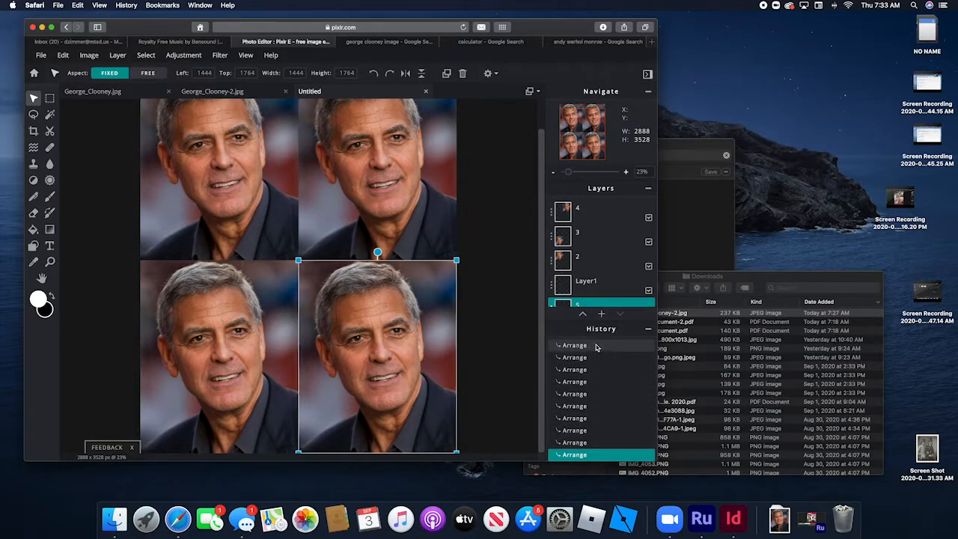
# Apply Brightness & contrast to the upper-left portrait with brightness 69 and contrast 100.
pyautogui.click(198, 292)
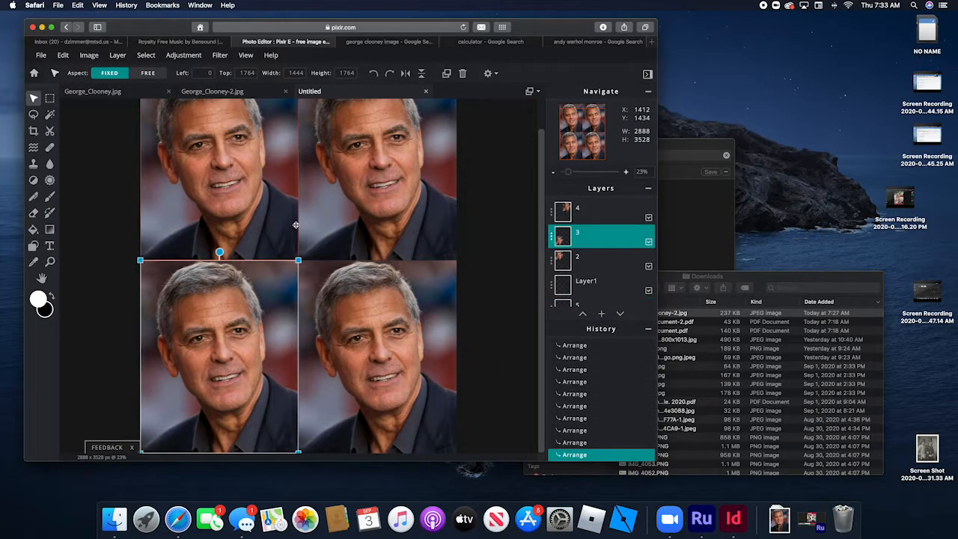
pyautogui.click(190, 203)
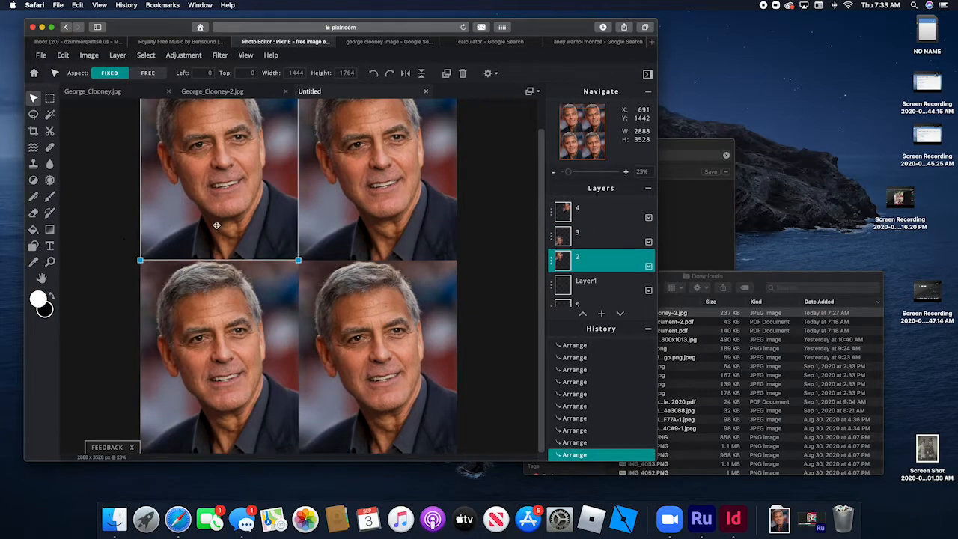
pyautogui.scroll(10, 216, 223)
pyautogui.scroll(-10, 215, 223)
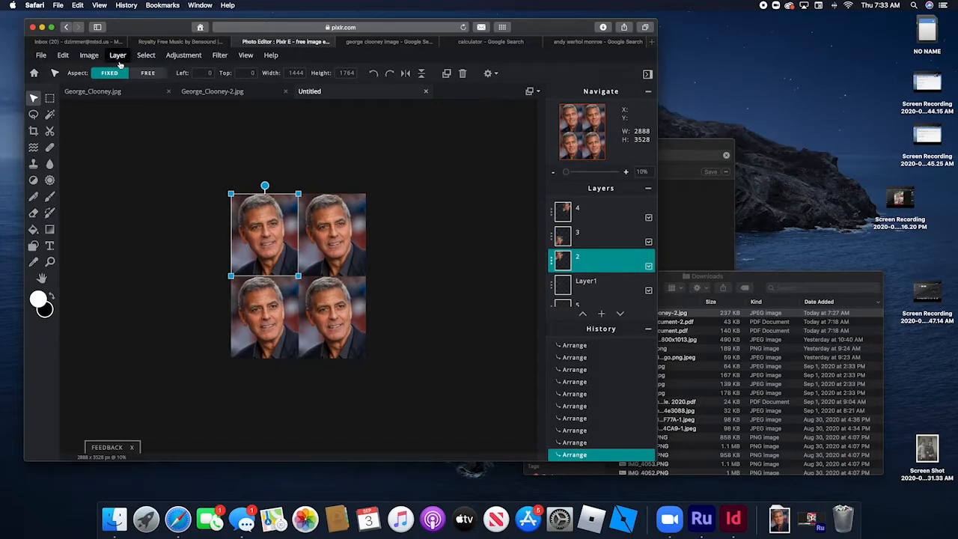
pyautogui.click(179, 56)
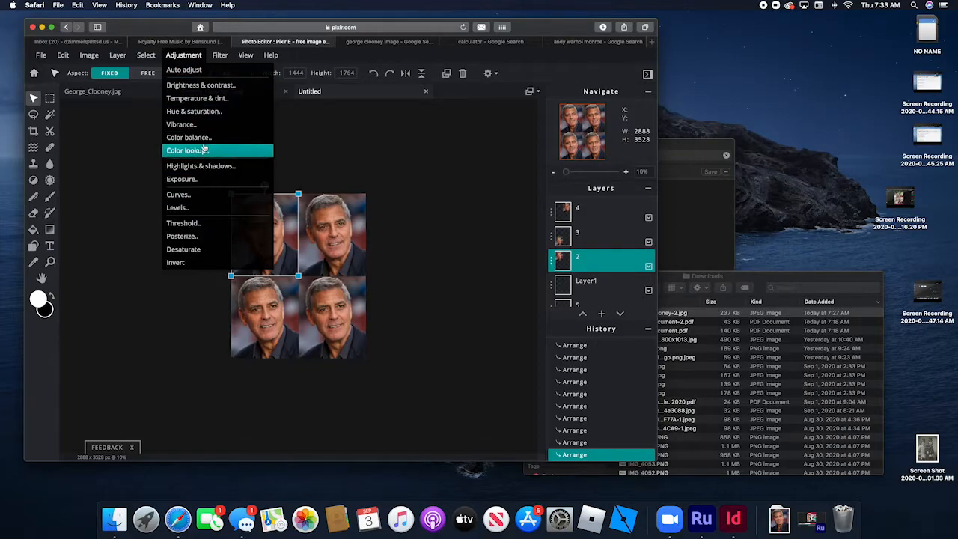
pyautogui.click(193, 88)
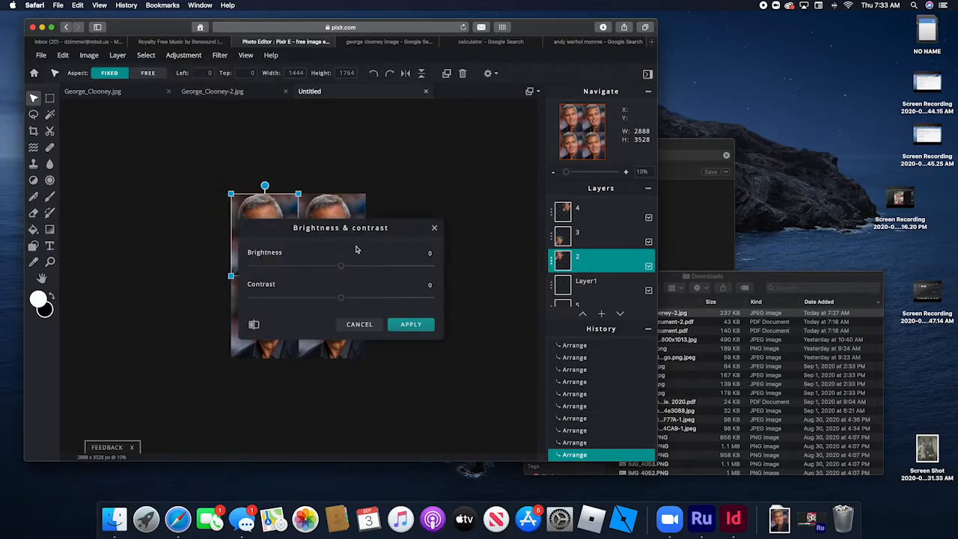
pyautogui.moveTo(330, 224); pyautogui.dragTo(501, 181)
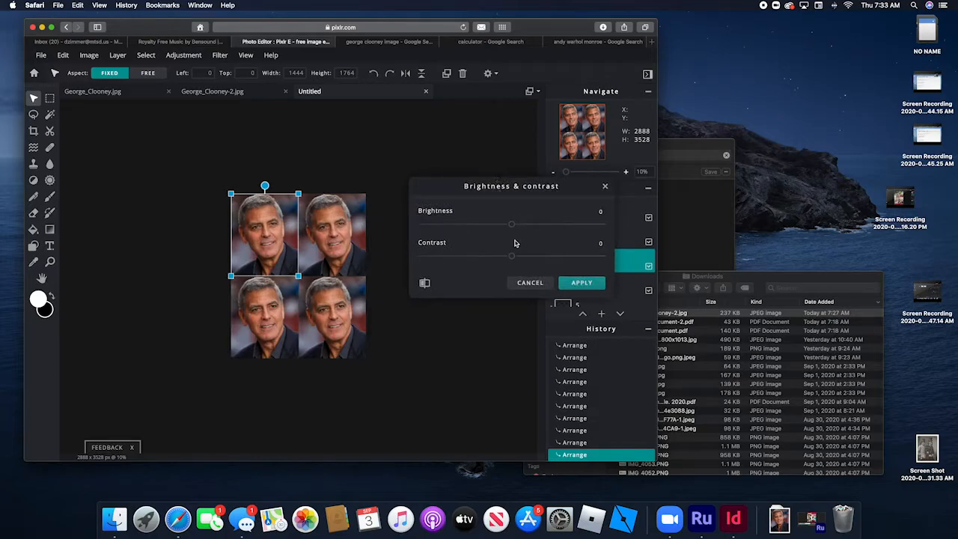
pyautogui.moveTo(511, 225); pyautogui.dragTo(600, 224)
pyautogui.click(512, 256)
pyautogui.moveTo(512, 256); pyautogui.dragTo(570, 228)
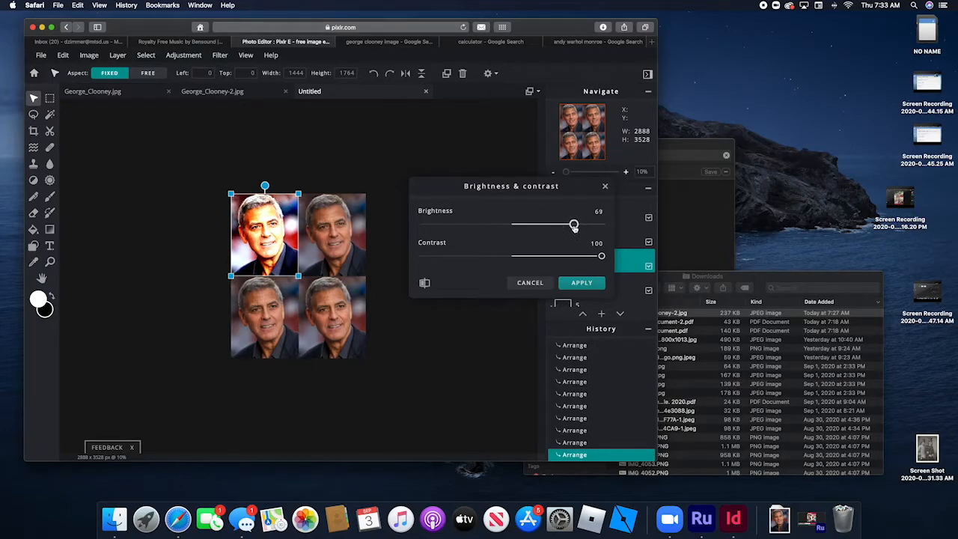
pyautogui.click(581, 283)
# Apply a Threshold adjustment at level 128 to the upper-right portrait.
pyautogui.click(354, 260)
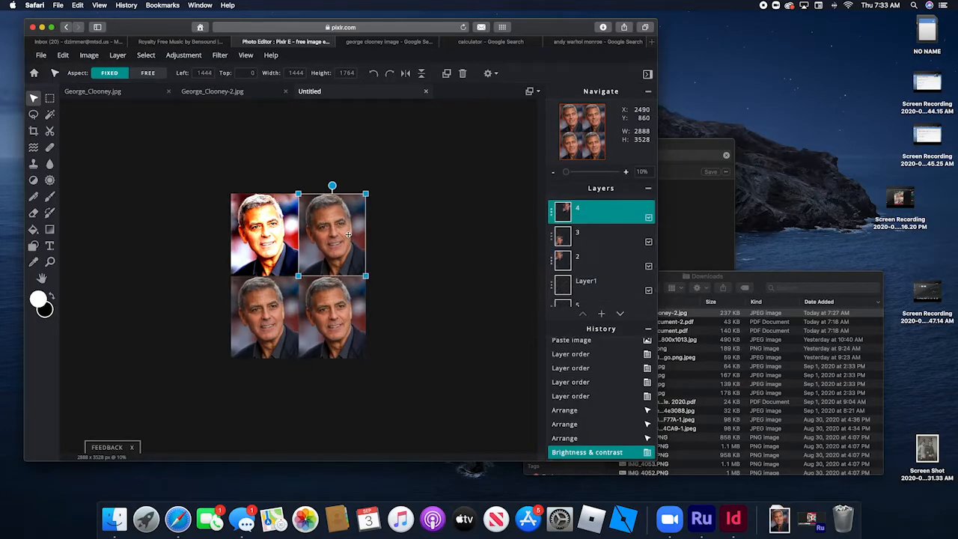
pyautogui.click(174, 57)
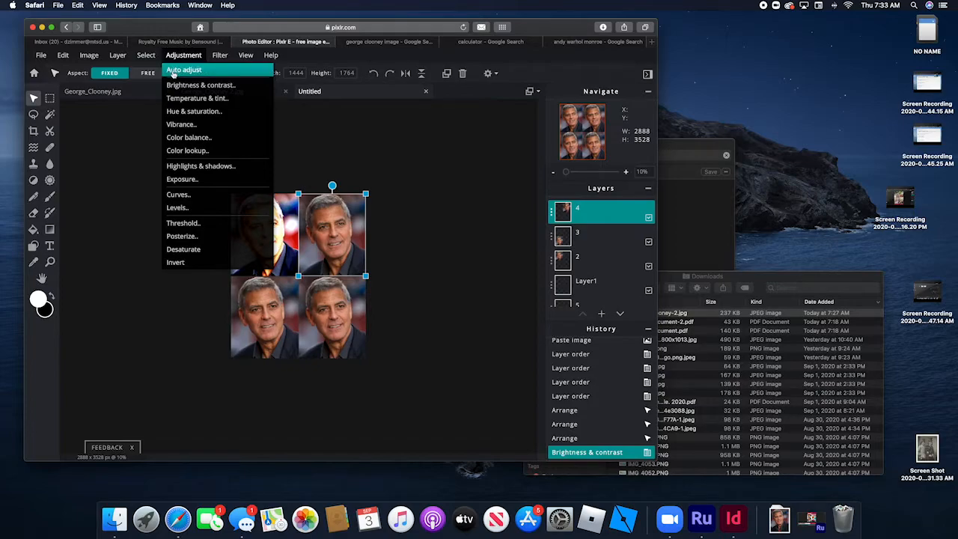
pyautogui.click(181, 223)
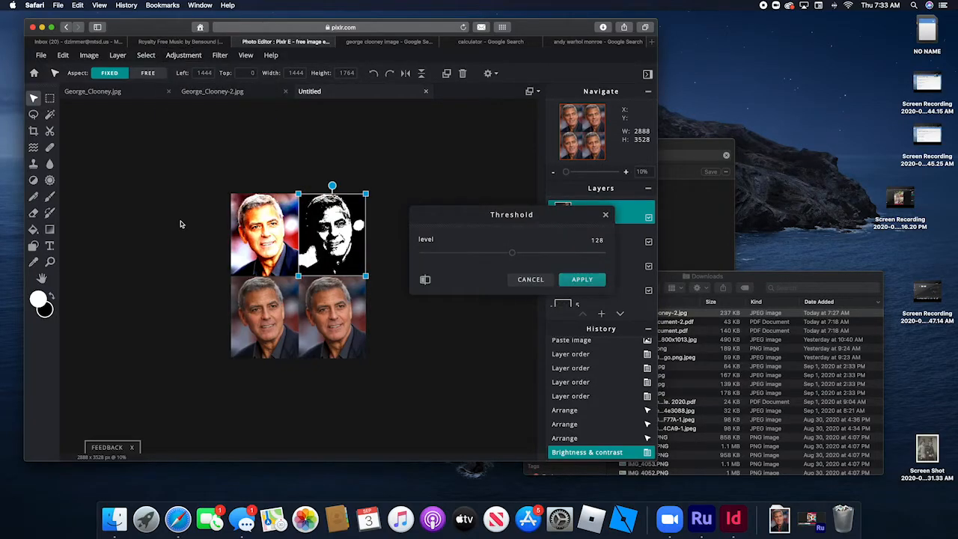
pyautogui.click(572, 279)
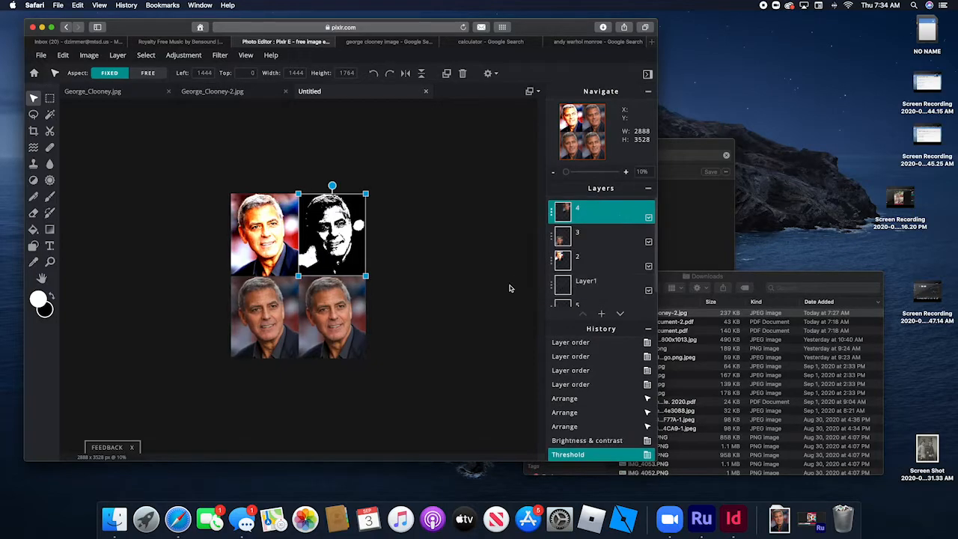
# Try a Posterize adjustment with 2 colors on the lower-left portrait.
pyautogui.click(264, 314)
pyautogui.click(184, 55)
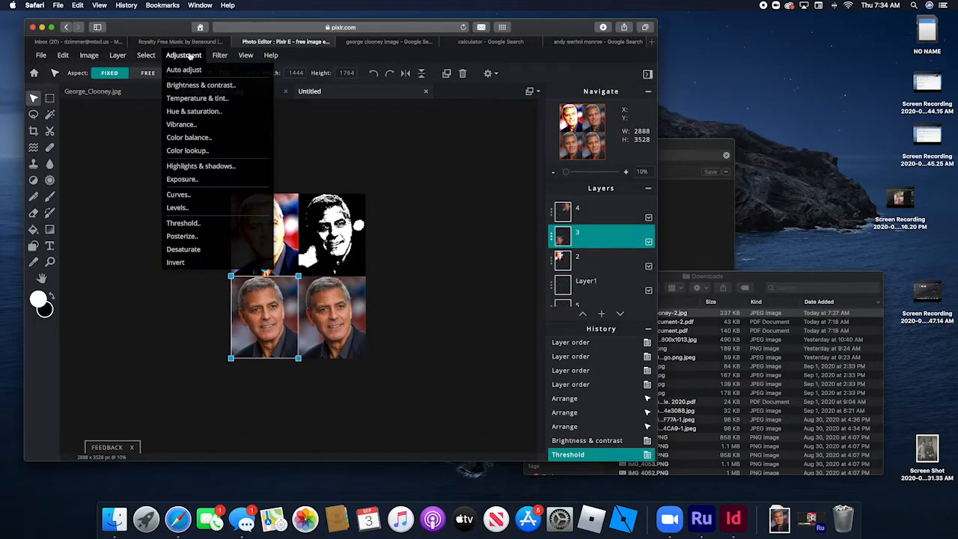
pyautogui.click(180, 236)
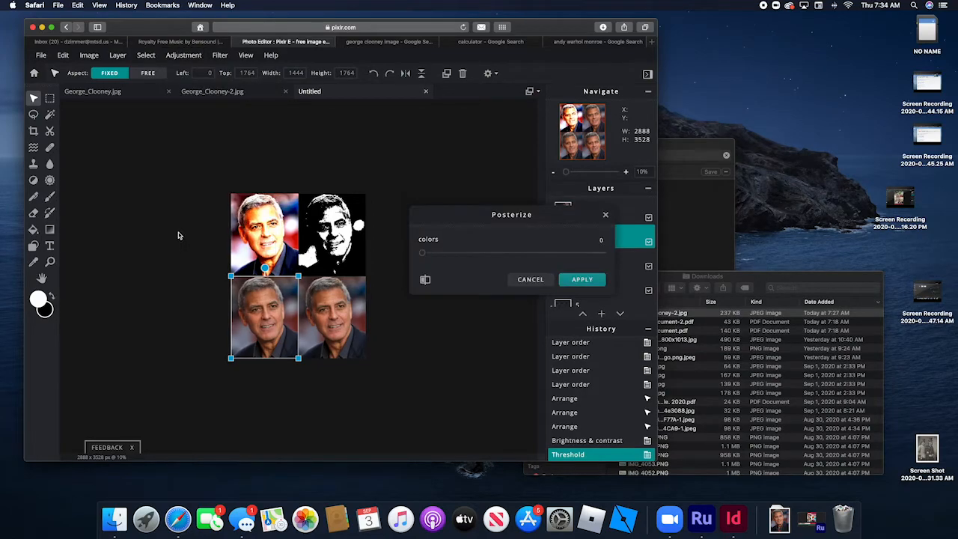
pyautogui.moveTo(422, 254)
pyautogui.mouseDown()
pyautogui.moveTo(447, 254)
pyautogui.moveTo(432, 255)
pyautogui.mouseUp()
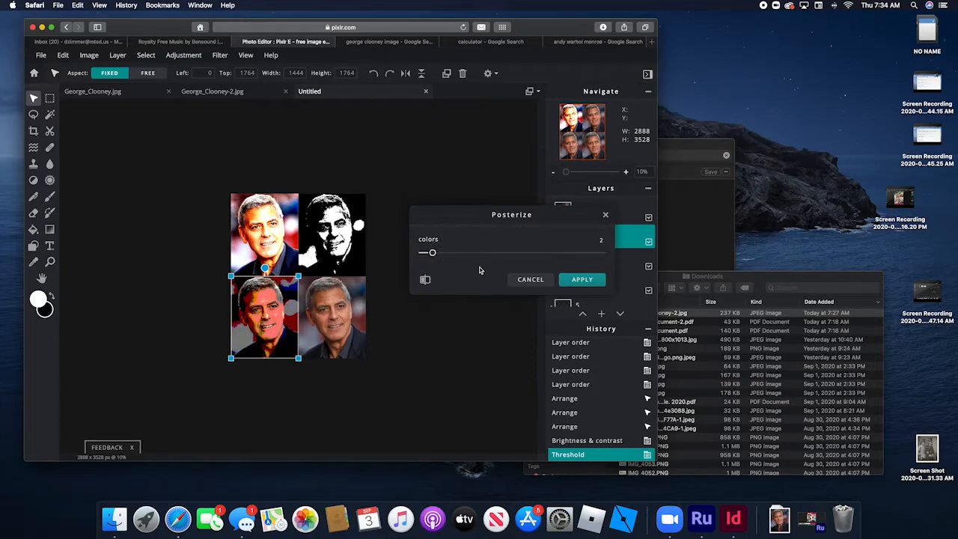
pyautogui.click(524, 280)
# Desaturate the lower-left portrait, and select the lower-right portrait.
pyautogui.click(183, 55)
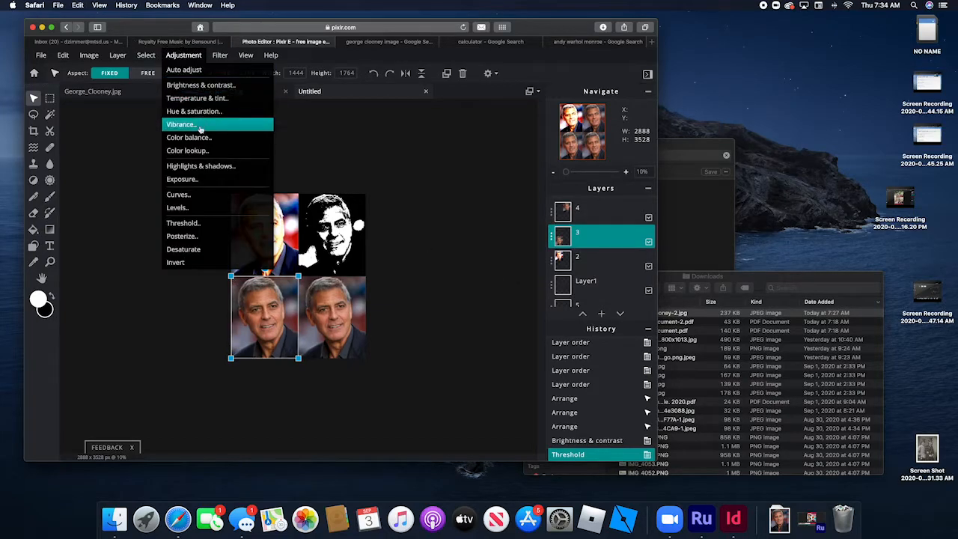
pyautogui.click(184, 249)
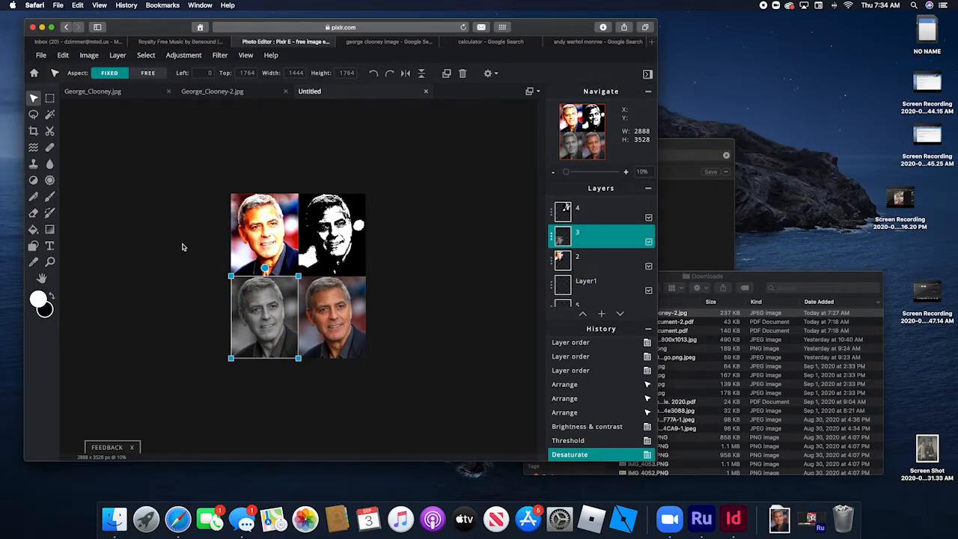
pyautogui.click(353, 322)
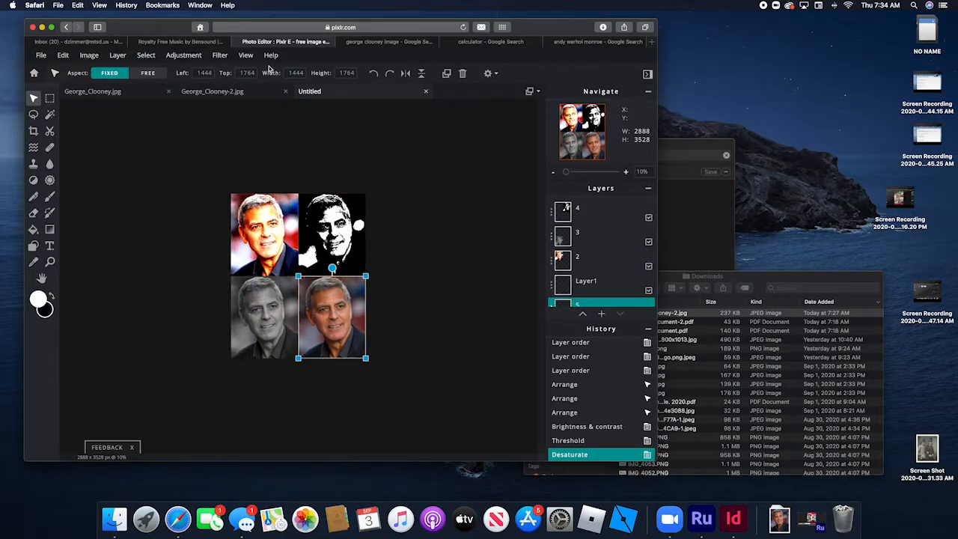
# Try a Vibrance adjustment with amount 46 on the lower-right portrait.
pyautogui.click(187, 58)
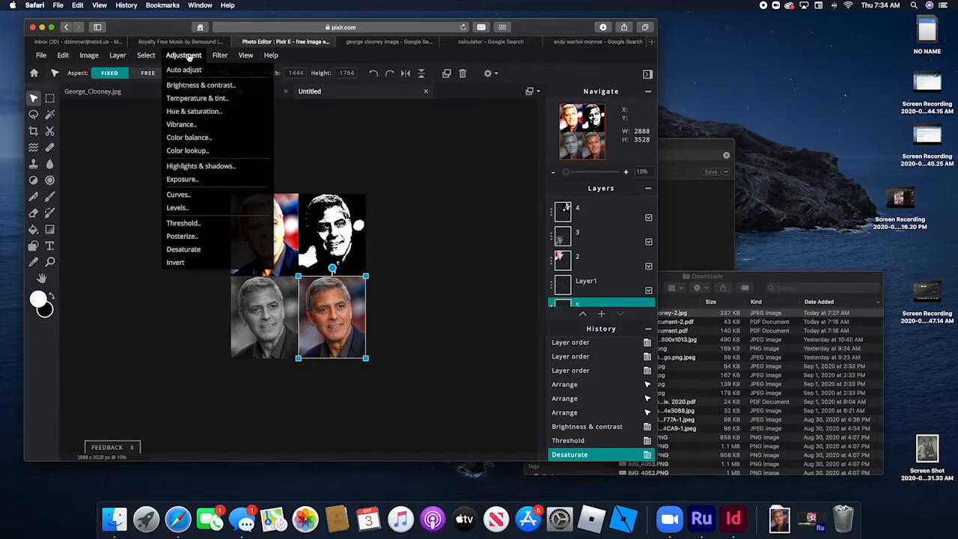
pyautogui.click(184, 127)
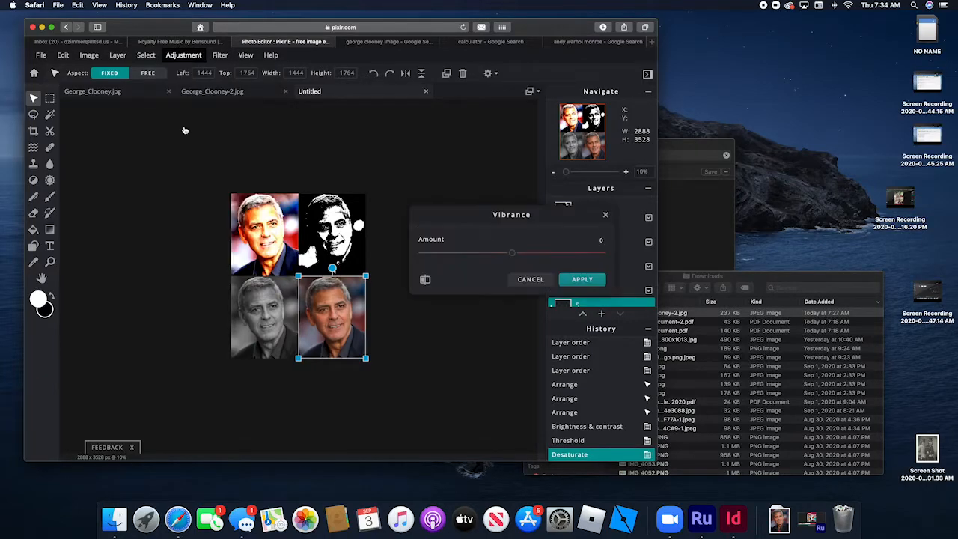
pyautogui.moveTo(514, 253); pyautogui.dragTo(553, 253)
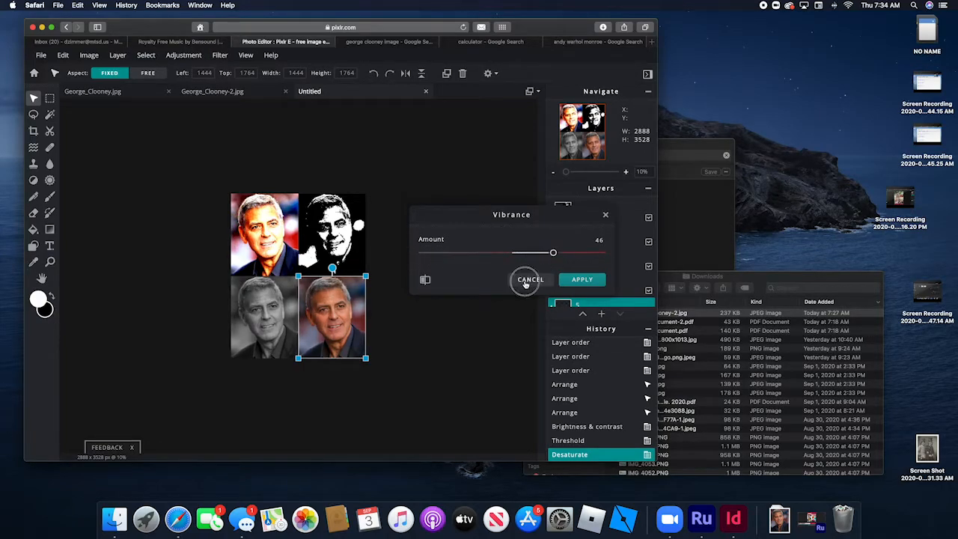
pyautogui.click(528, 279)
# Try a Curves adjustment on the lower-right portrait with one control point raised slightly above the diagonal.
pyautogui.click(183, 55)
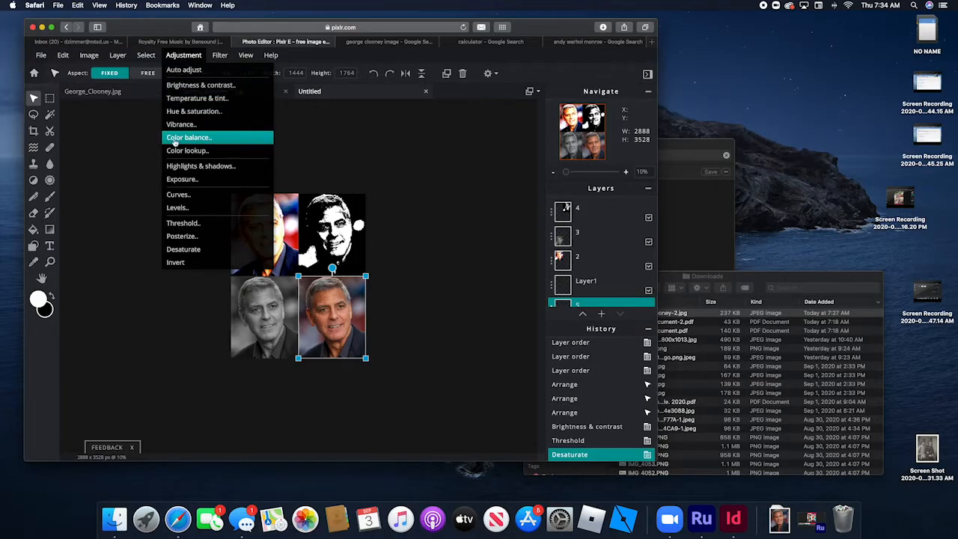
pyautogui.click(186, 196)
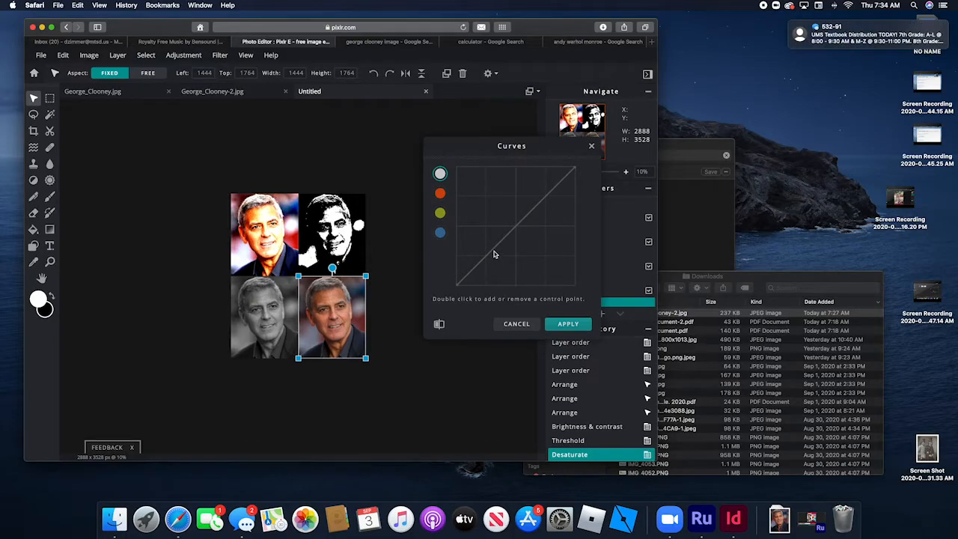
pyautogui.doubleClick(487, 196)
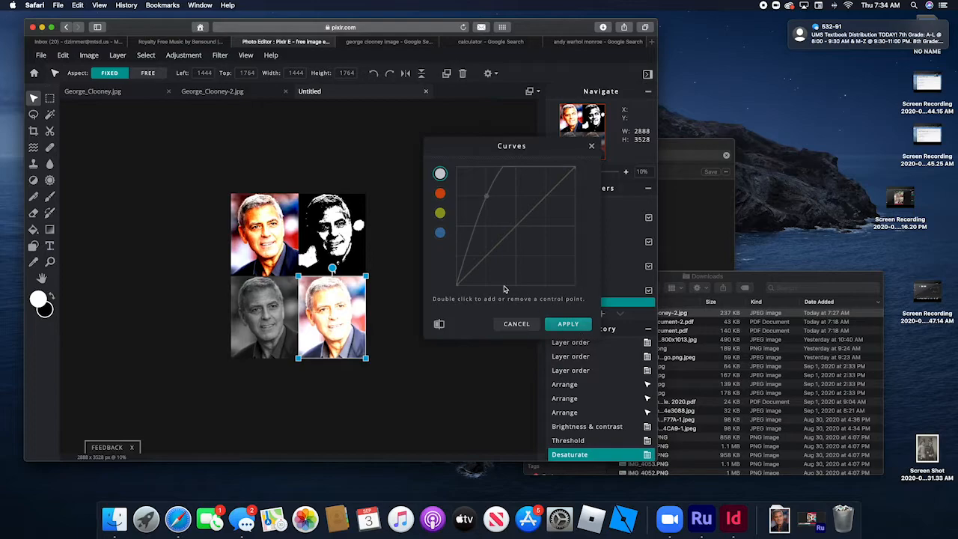
pyautogui.moveTo(490, 198); pyautogui.dragTo(489, 234)
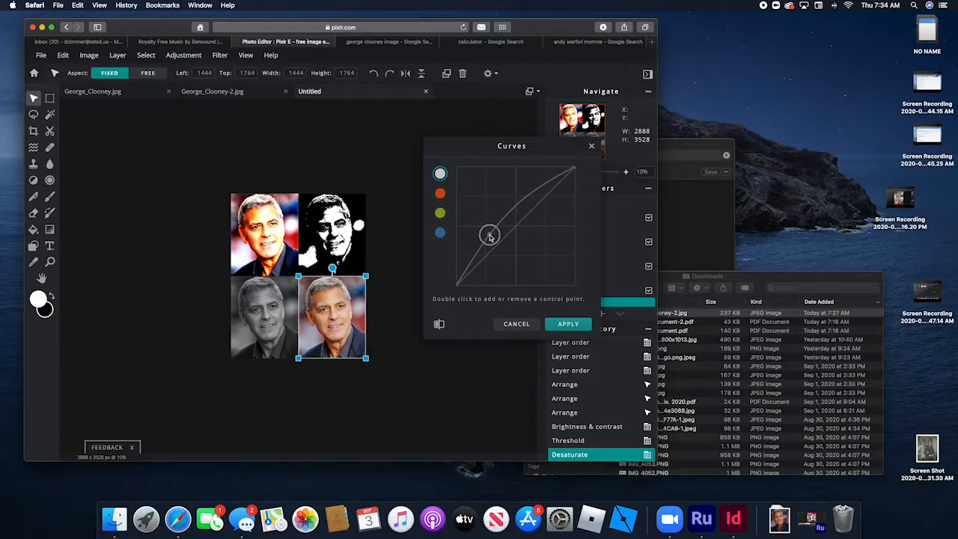
pyautogui.click(514, 327)
# Apply Levels to the lower-right portrait with input black 62, midtone 0.8 and white 201, and deselect the portrait.
pyautogui.click(182, 56)
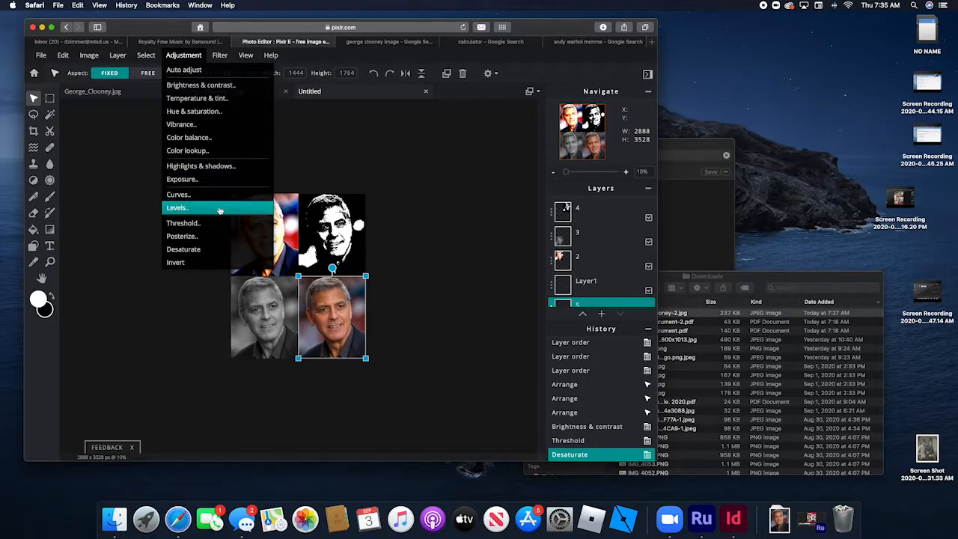
pyautogui.click(178, 207)
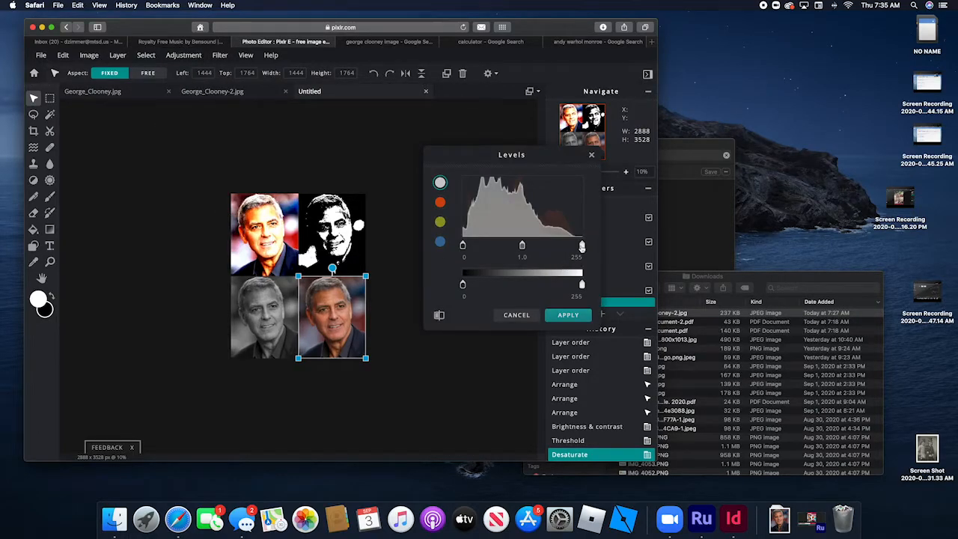
pyautogui.moveTo(581, 246); pyautogui.dragTo(491, 246)
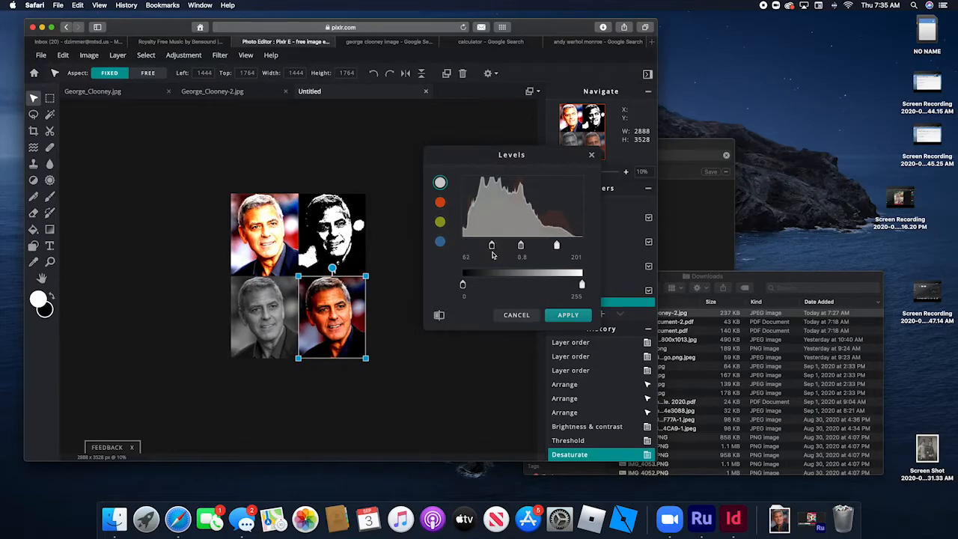
pyautogui.click(582, 315)
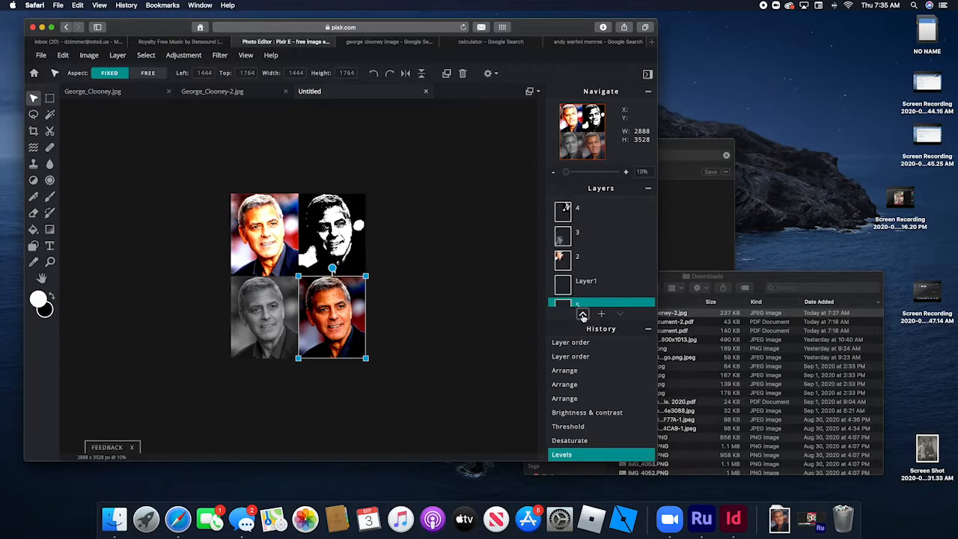
pyautogui.click(418, 279)
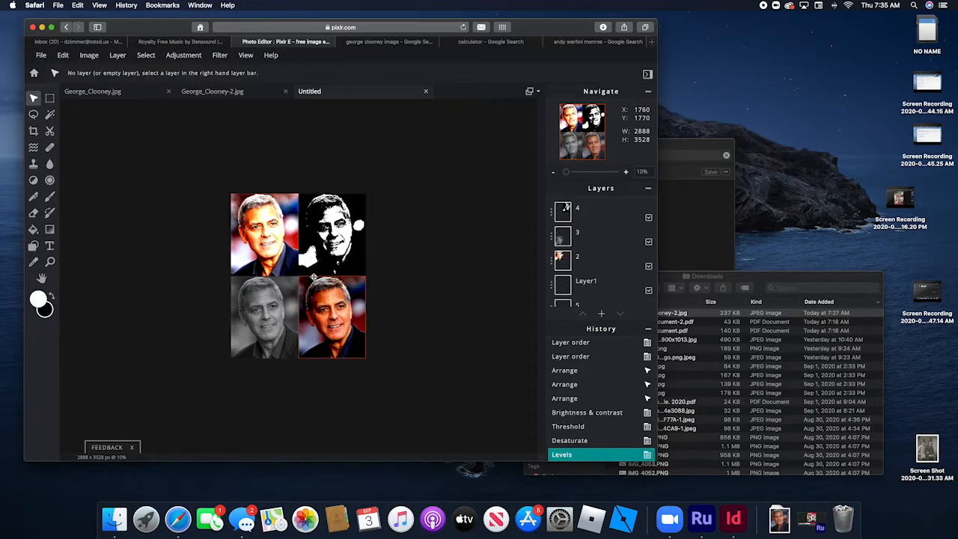
pyautogui.click(189, 57)
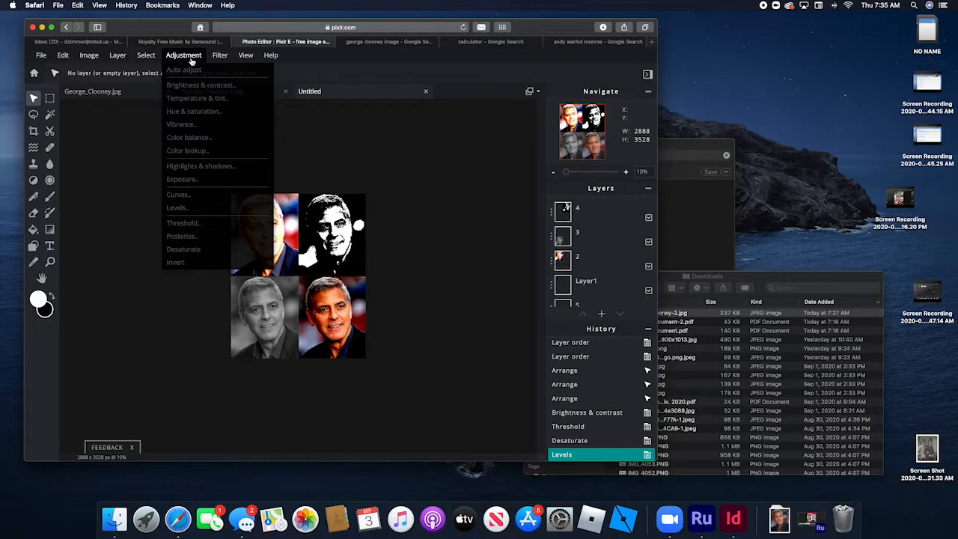
pyautogui.click(201, 278)
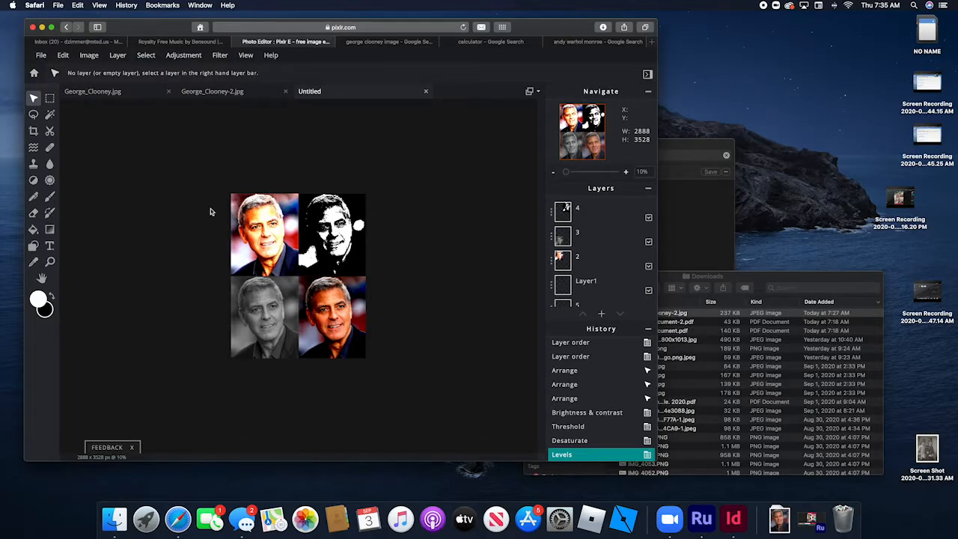
# Download the collage as a high-quality JPG named with the creator's full name followed by _Warhol, and close the save dialog.
pyautogui.click(41, 56)
pyautogui.click(41, 55)
pyautogui.click(41, 55)
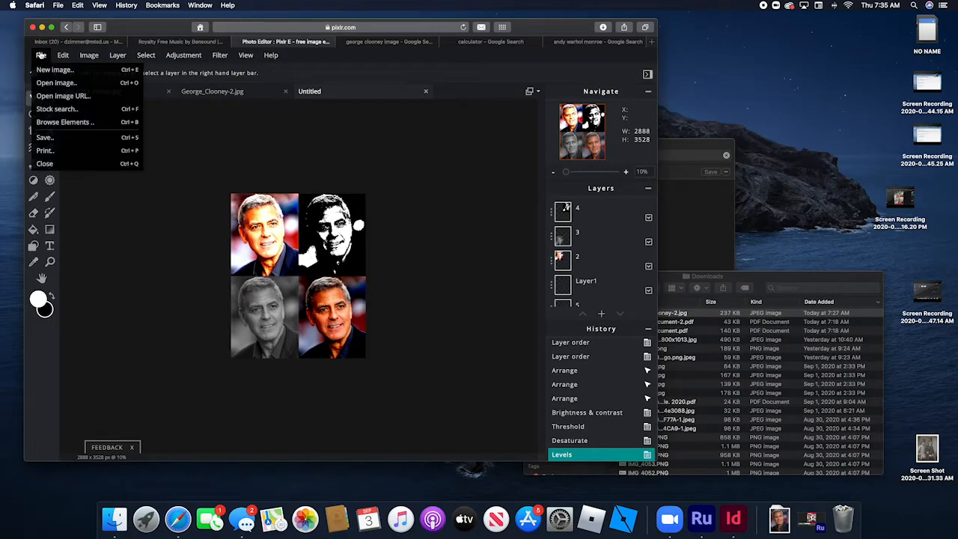
pyautogui.click(81, 137)
pyautogui.doubleClick(489, 172)
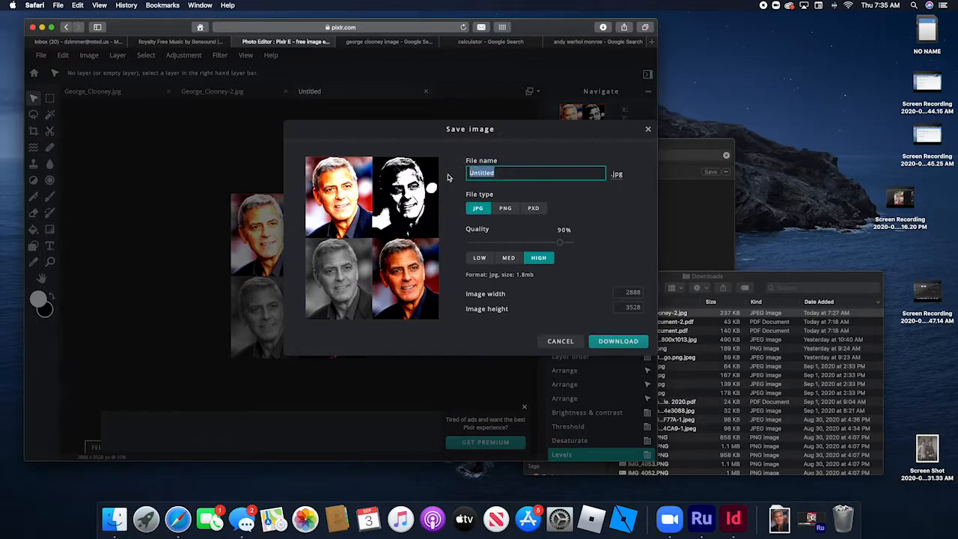
pyautogui.write('DaraZimmer_Warhol')
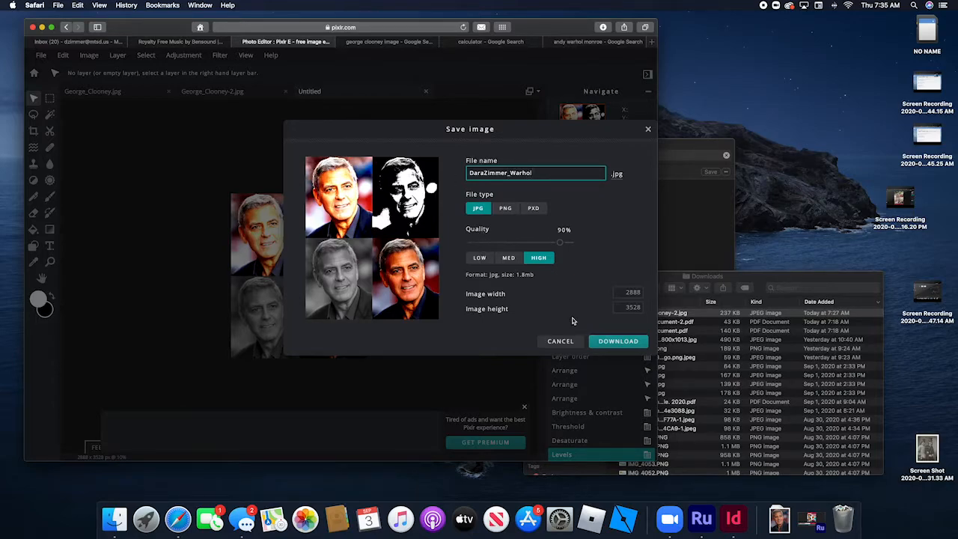
pyautogui.click(619, 342)
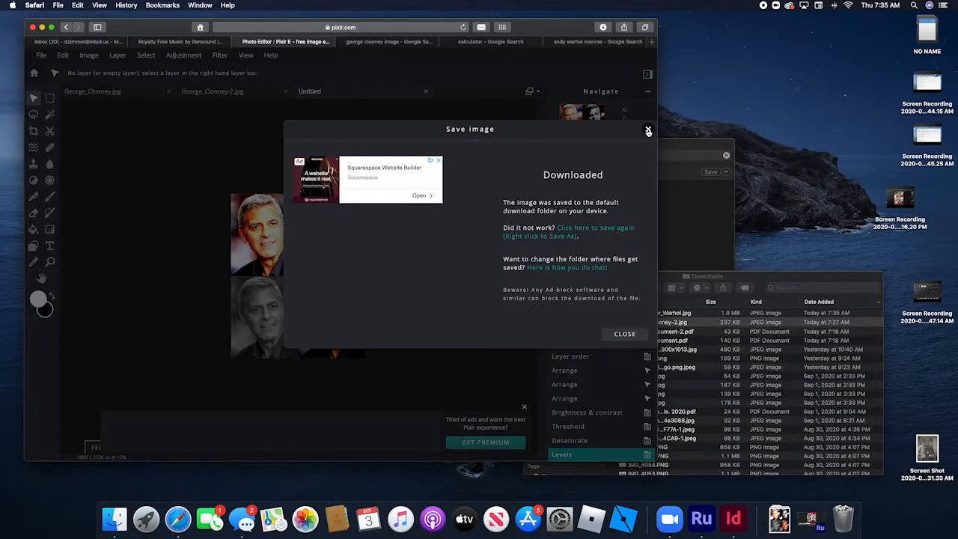
pyautogui.click(648, 131)
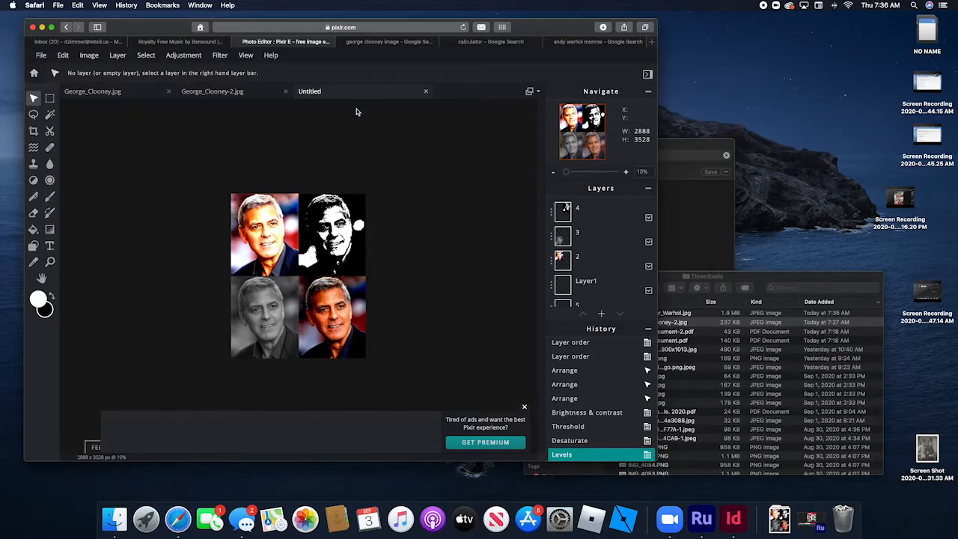
pyautogui.click(762, 6)
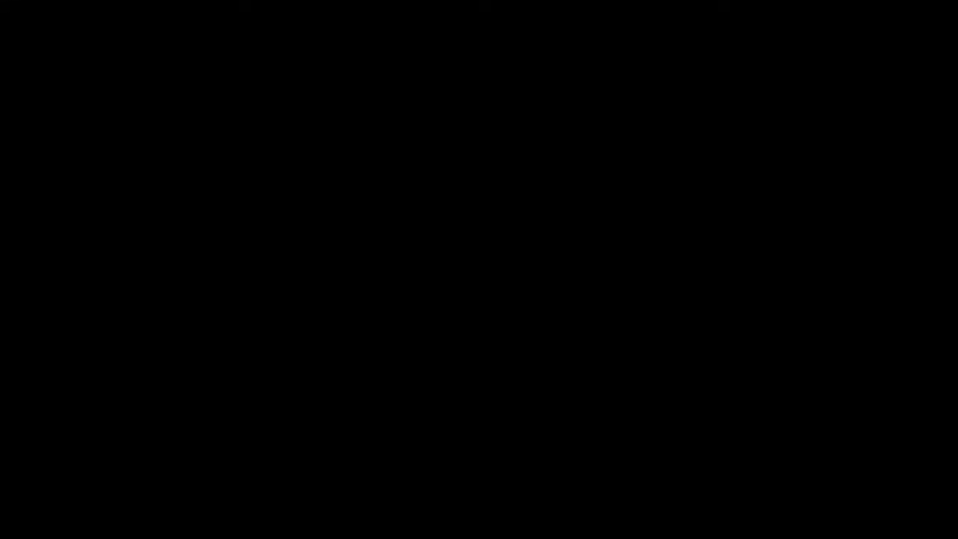